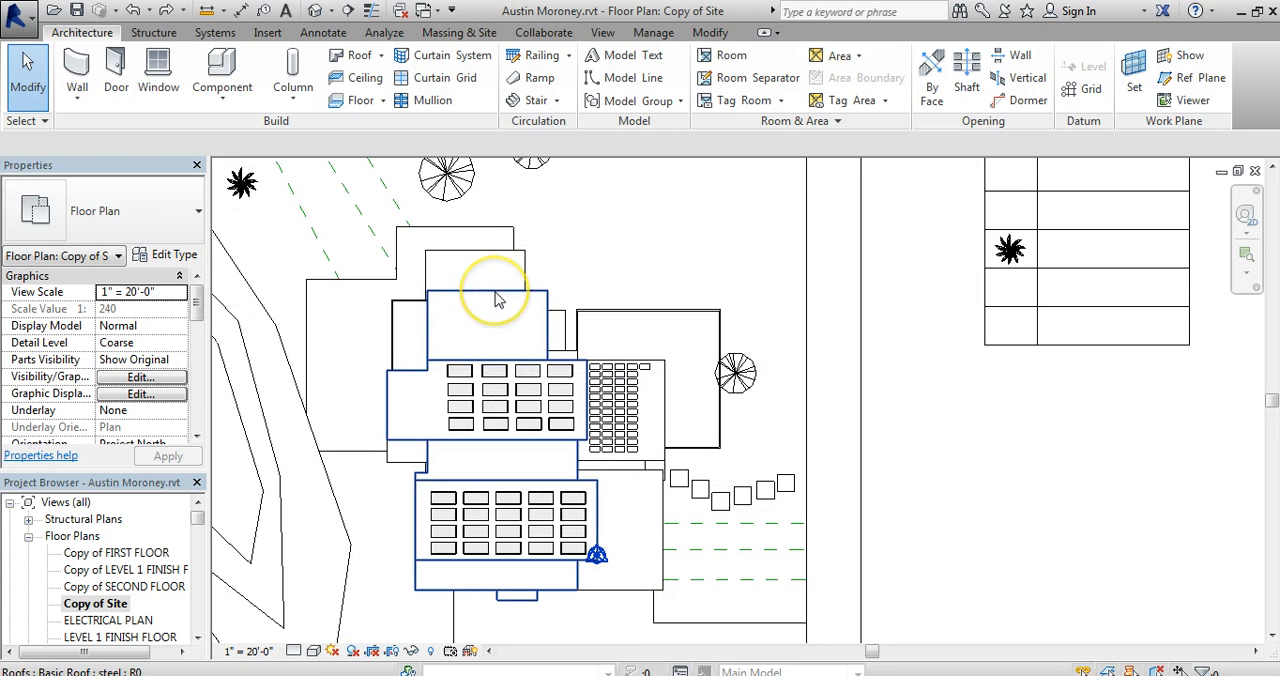
Hide the categories of the large roof and the solar panels in the Copy of Site floor plan.
click(497, 292)
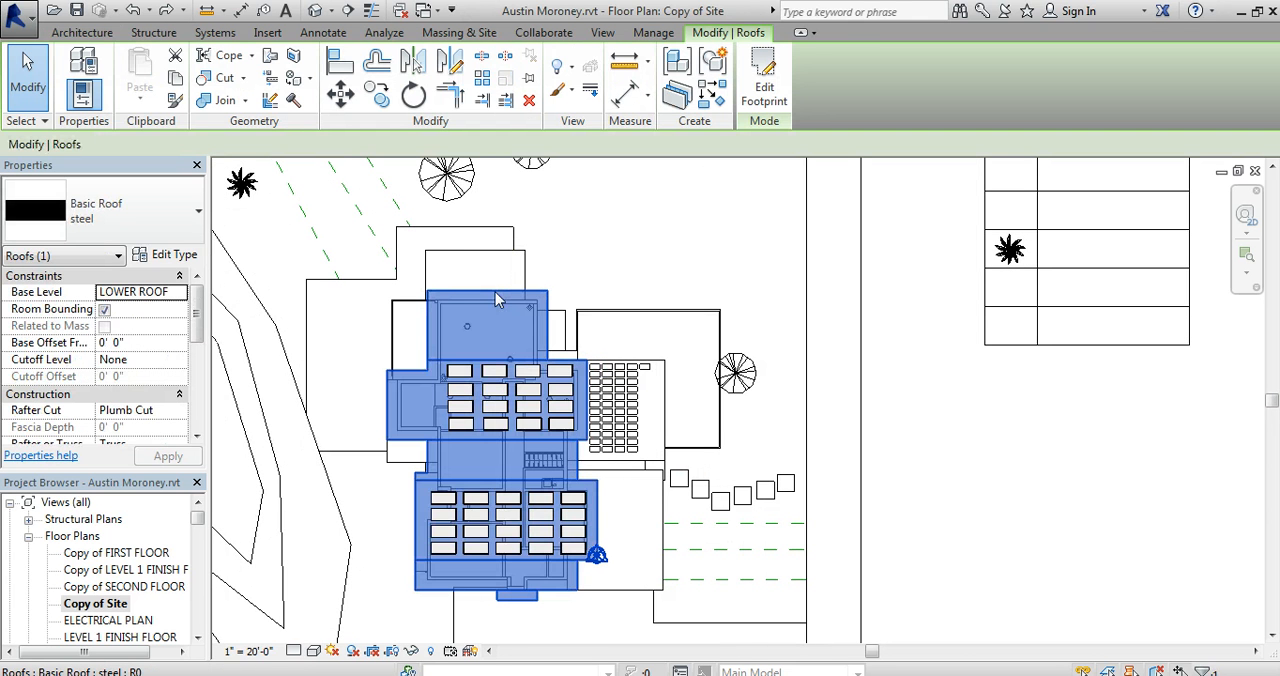
right_click(495, 292)
mouse_move(555, 364)
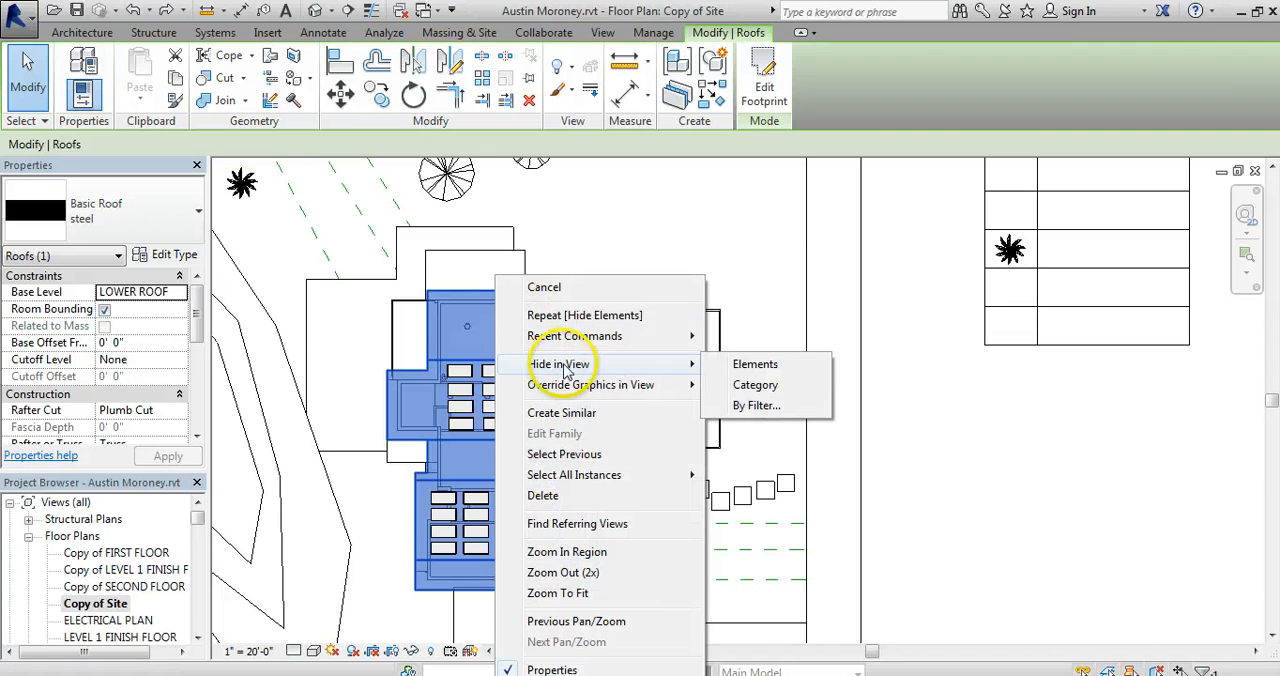
click(755, 386)
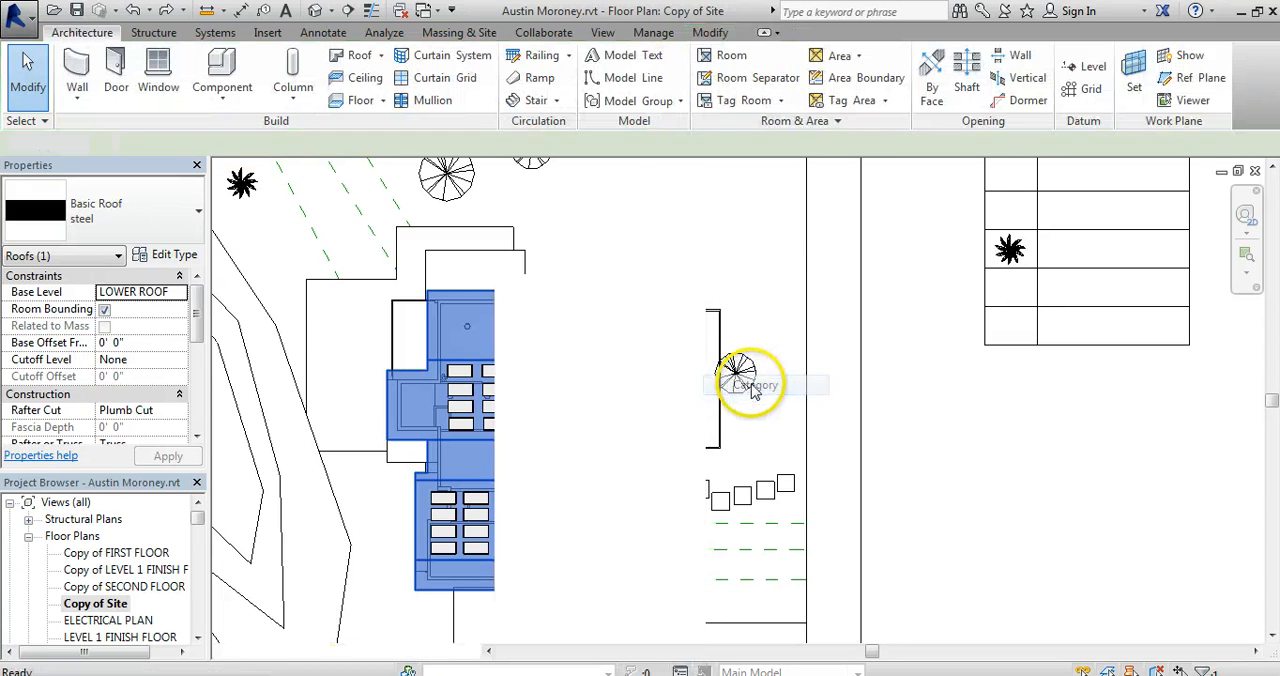
click(495, 372)
right_click(497, 372)
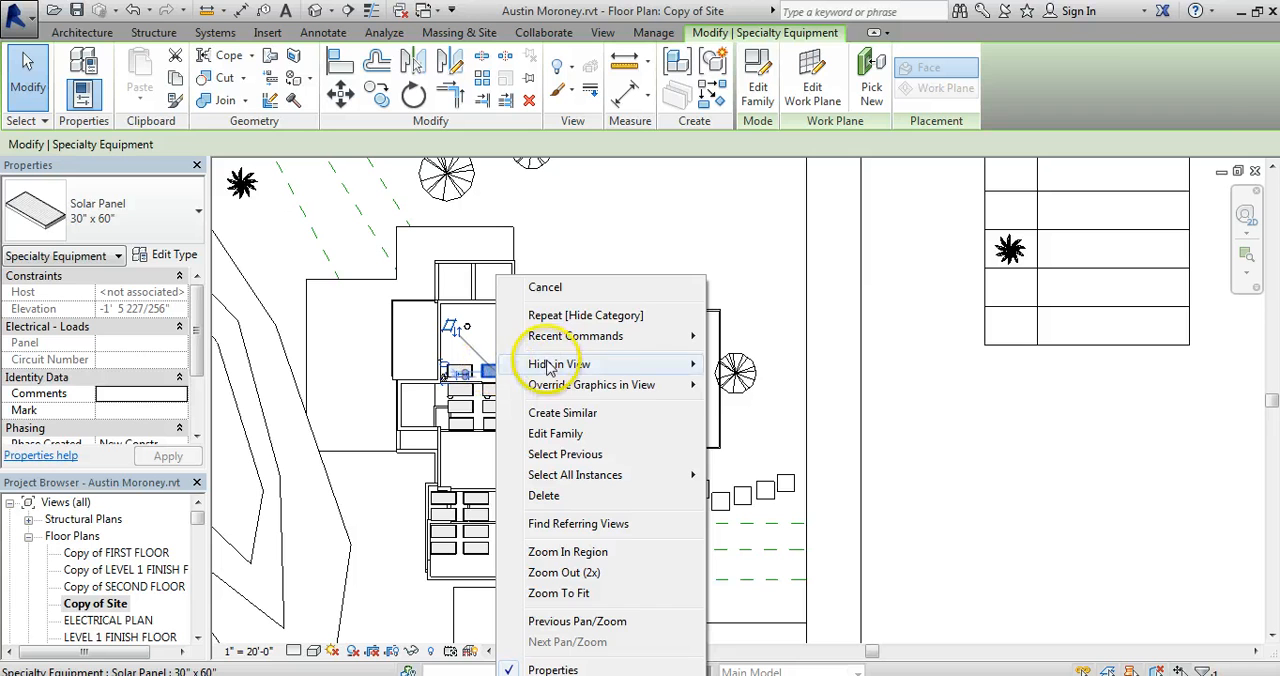
mouse_move(640, 364)
click(757, 385)
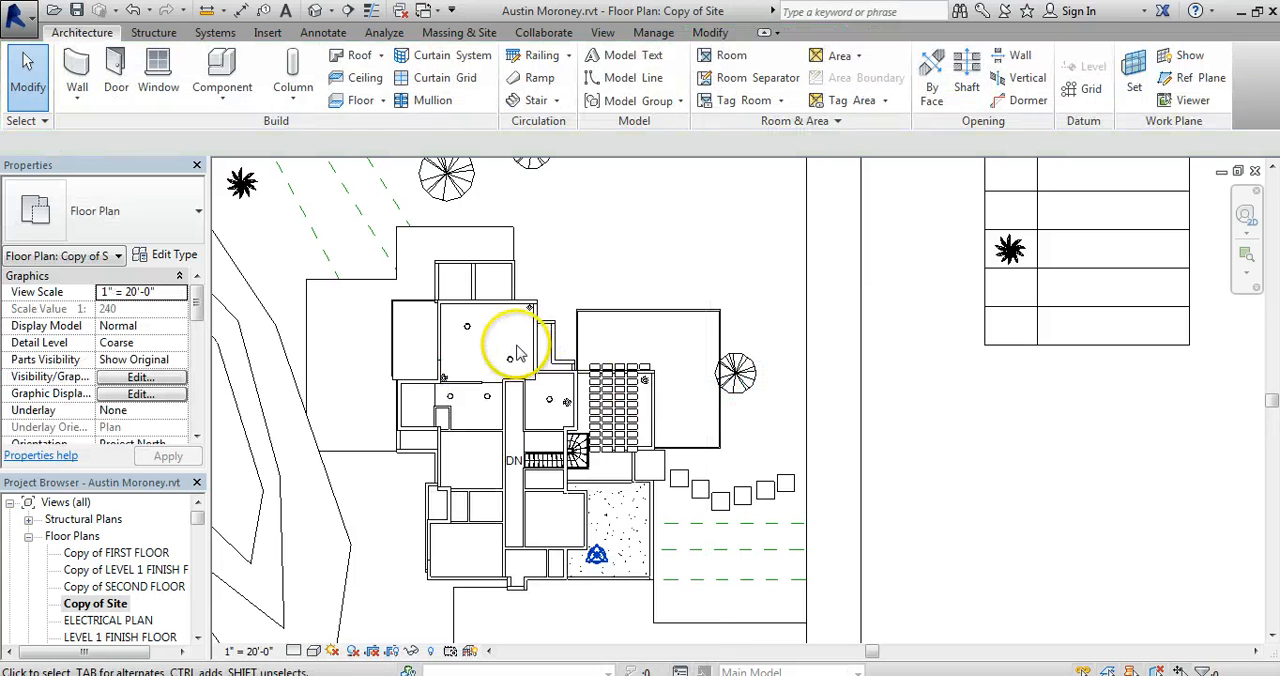
Switch the view's visual style to wireframe and hide the Walls category in the view.
click(314, 651)
click(348, 536)
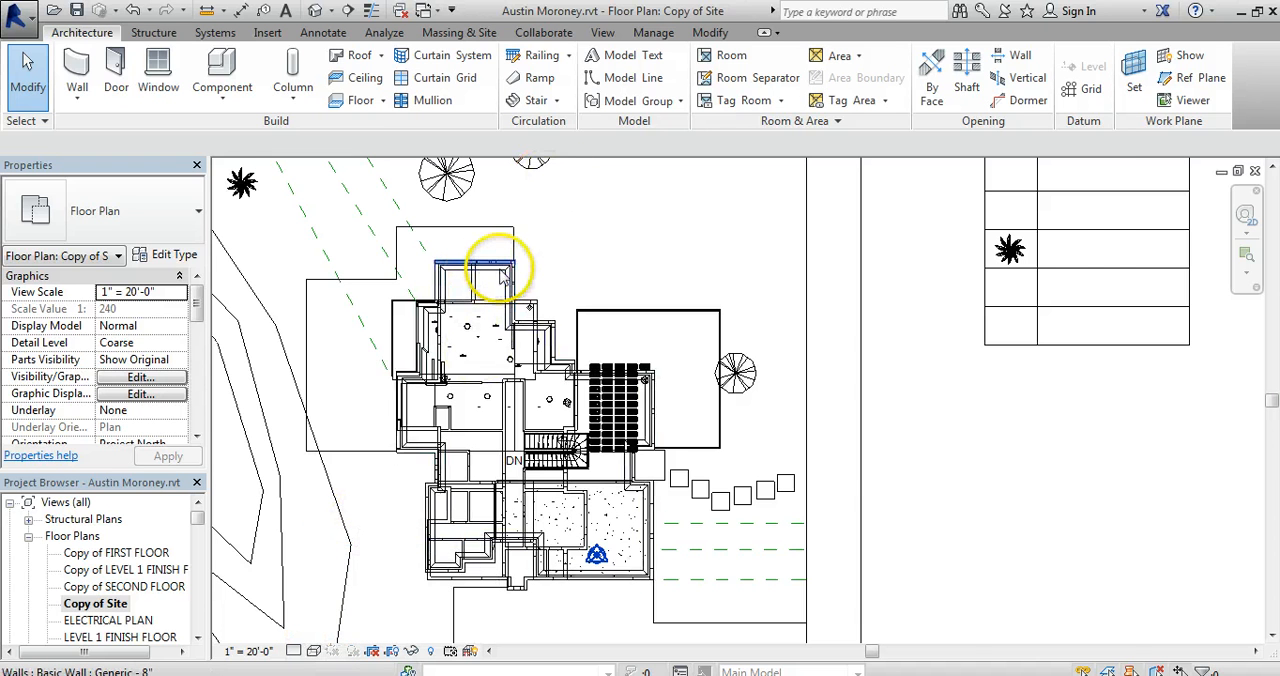
scroll(505, 272, up, 3)
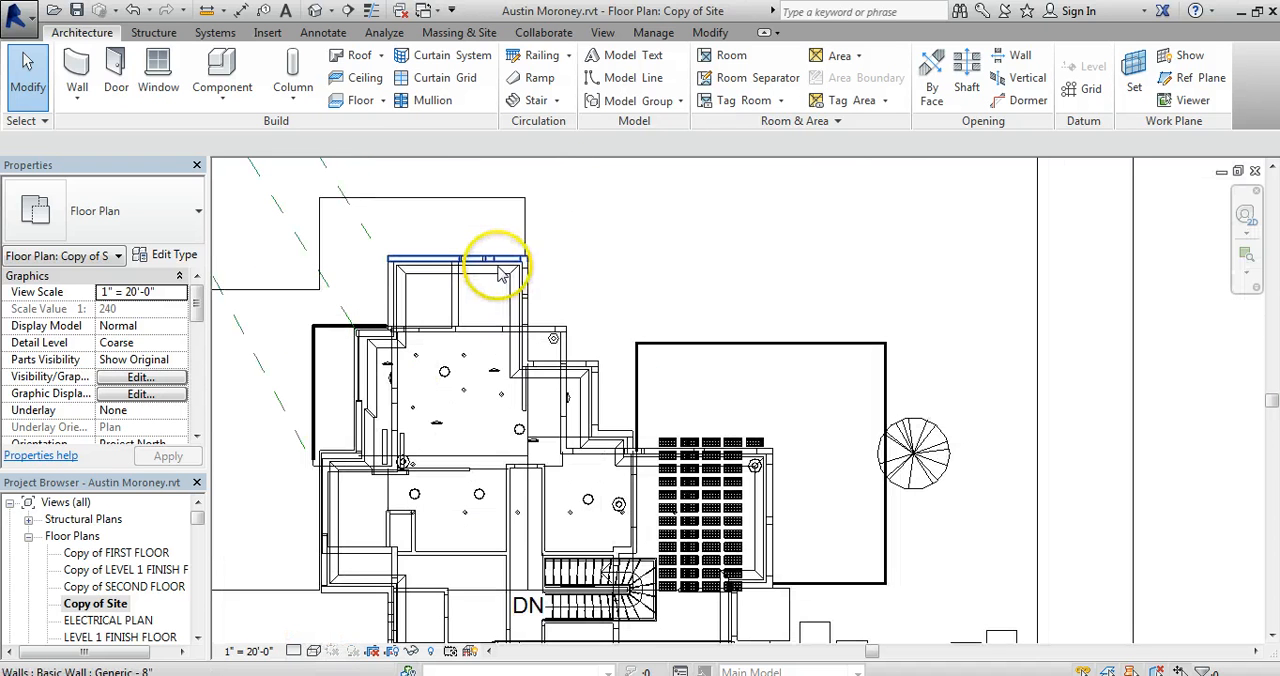
click(477, 335)
right_click(477, 335)
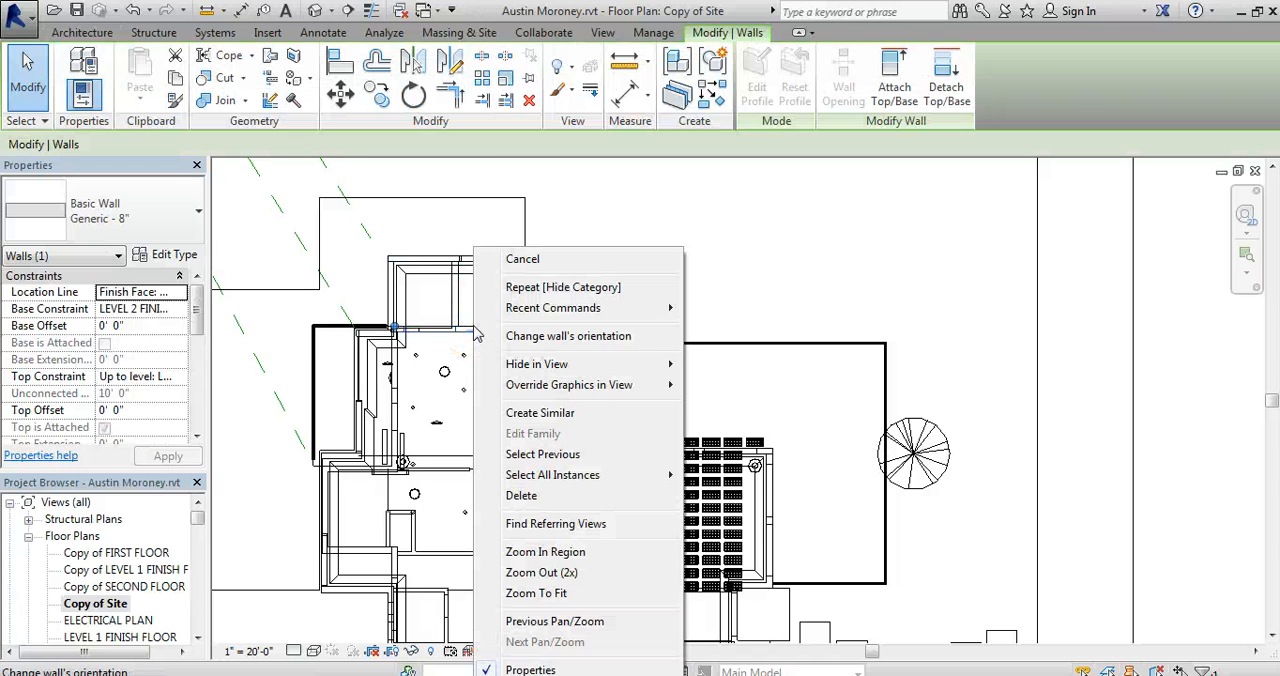
mouse_move(657, 363)
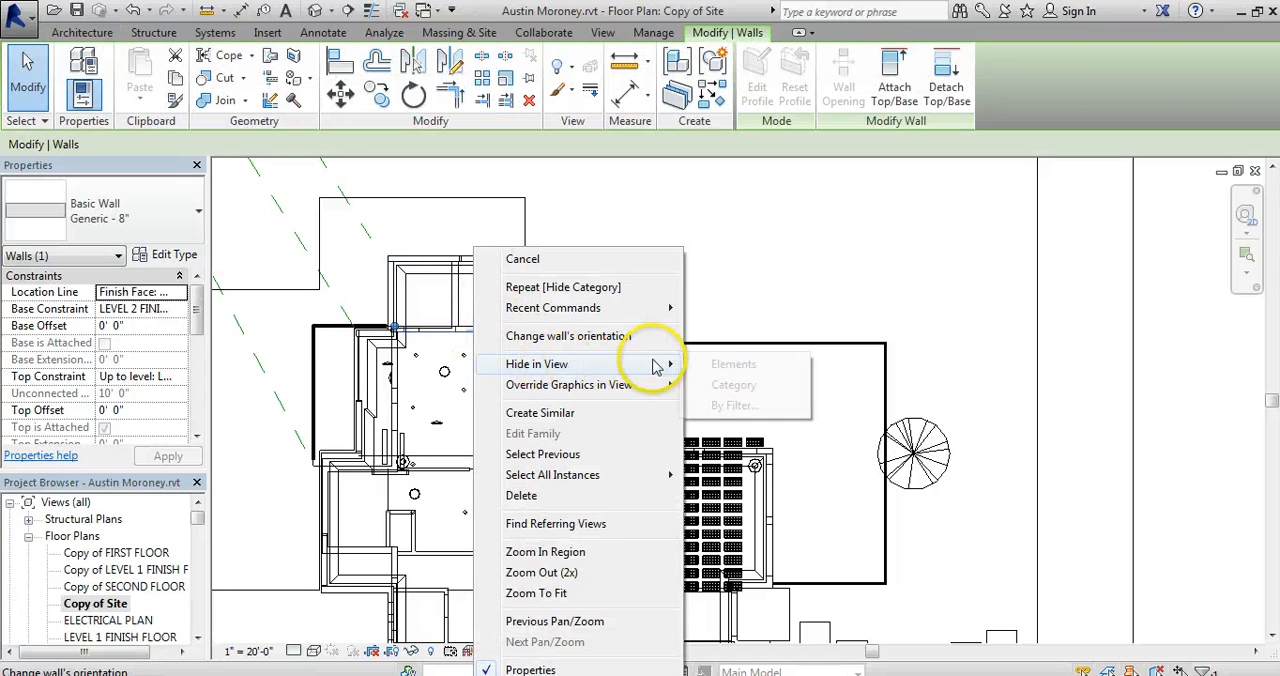
click(733, 386)
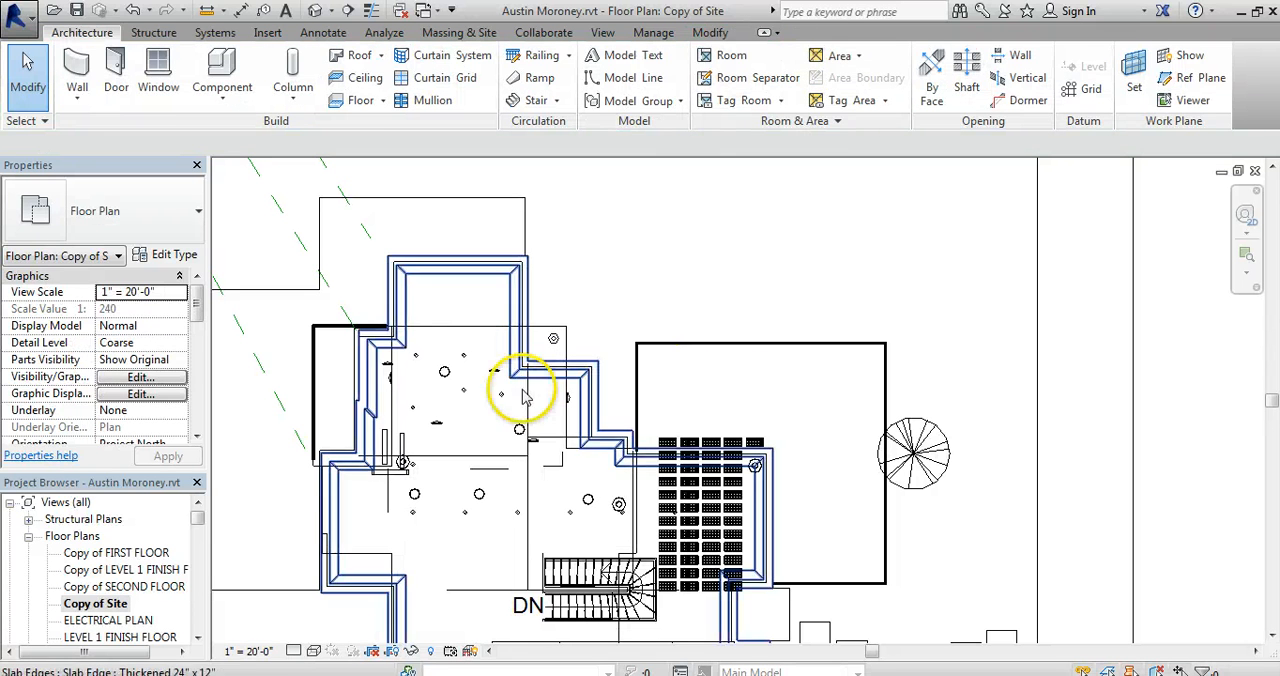
Hide the Lighting Fixtures category in the view, using one of the ceiling lights in the upper room.
click(438, 380)
right_click(441, 387)
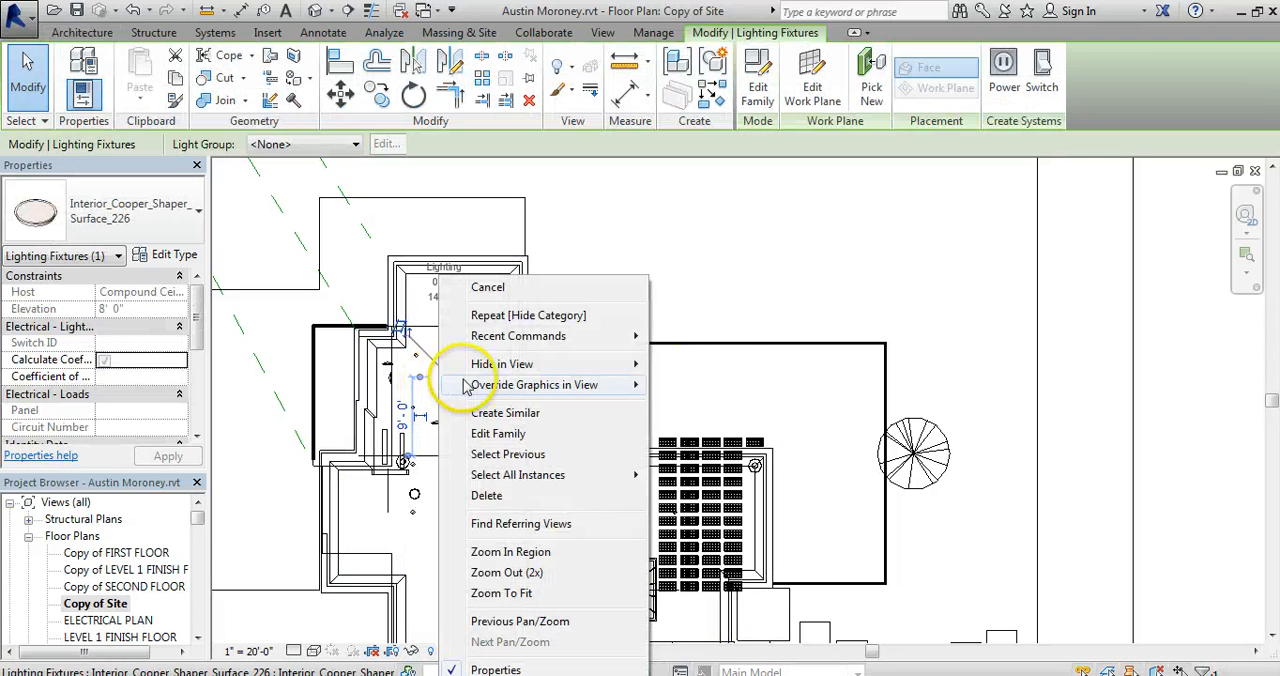
mouse_move(474, 364)
click(726, 386)
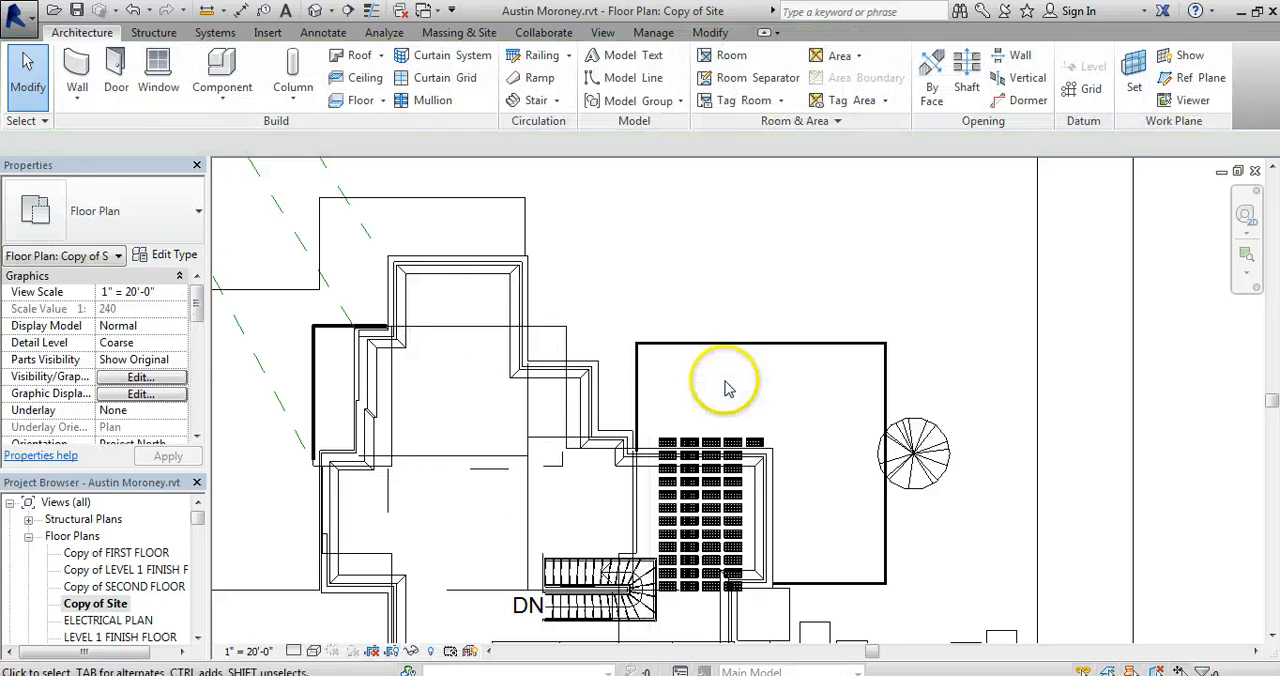
Try to hide the whole category of the hardwood or carpet floor in the view, and undo it.
click(491, 336)
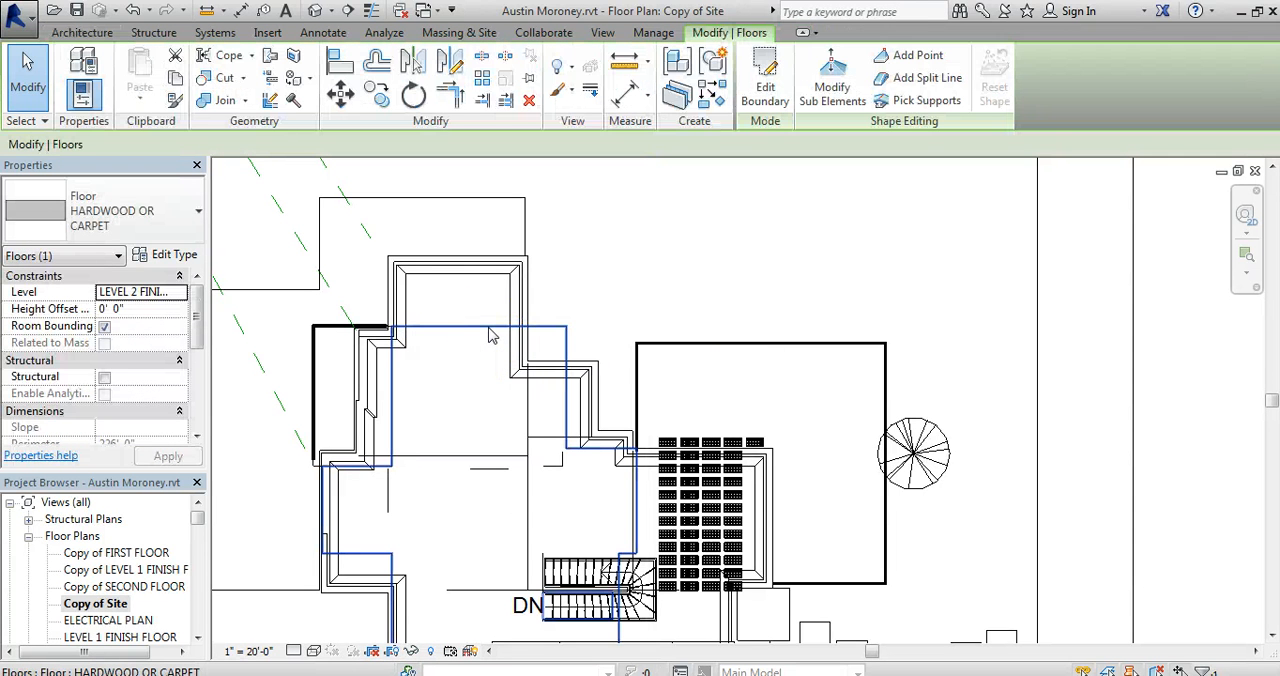
right_click(491, 336)
mouse_move(530, 364)
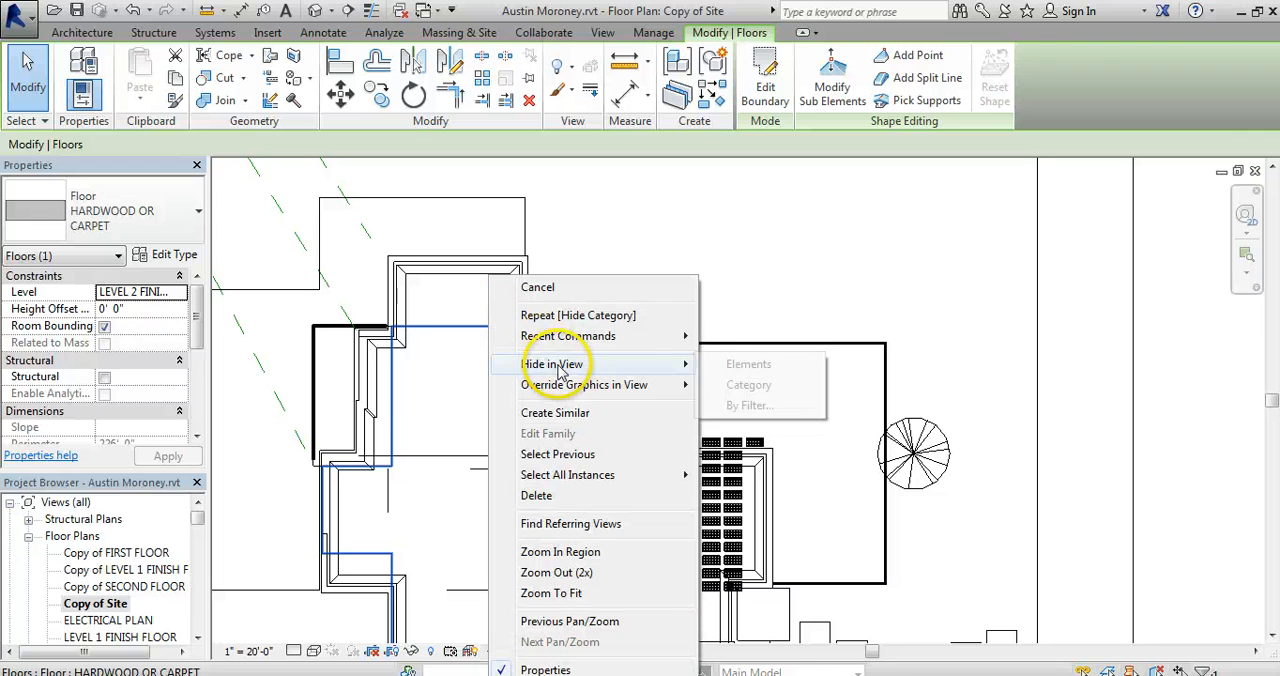
click(748, 386)
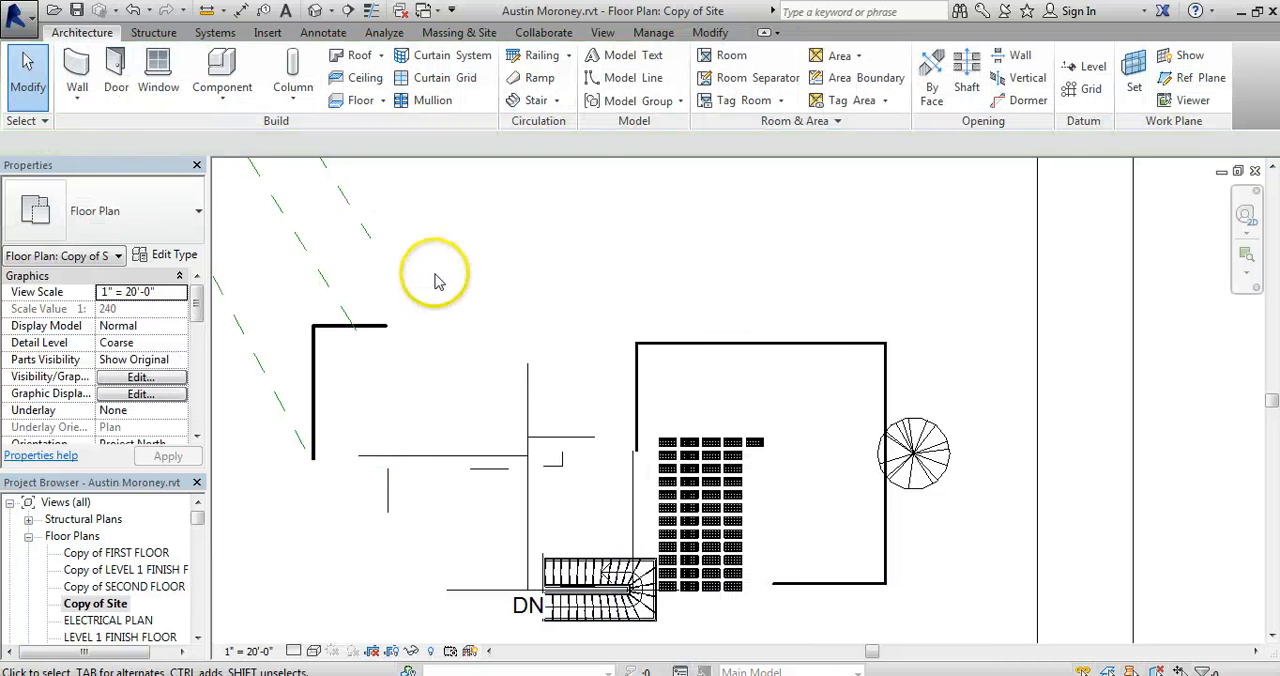
click(134, 11)
Hide only the Level 2 HARDWOOD OR CARPET floor element in the view, leaving its category on.
click(449, 328)
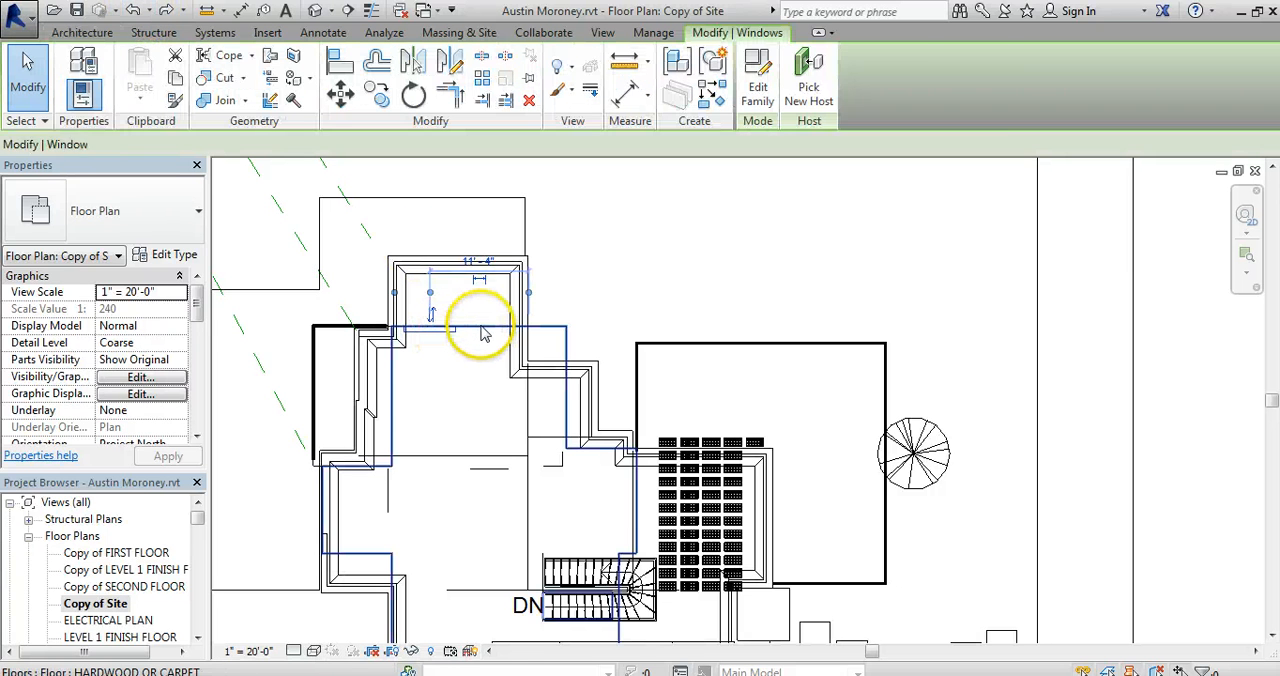
click(483, 333)
right_click(483, 327)
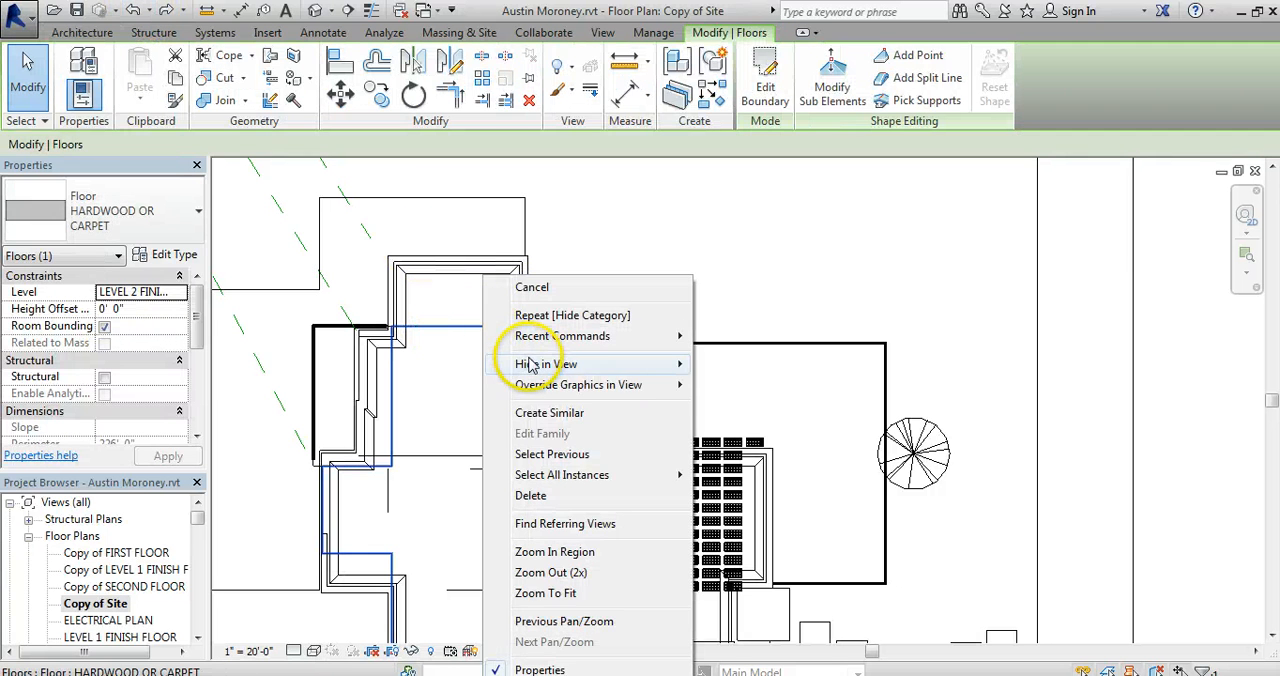
mouse_move(634, 364)
click(740, 364)
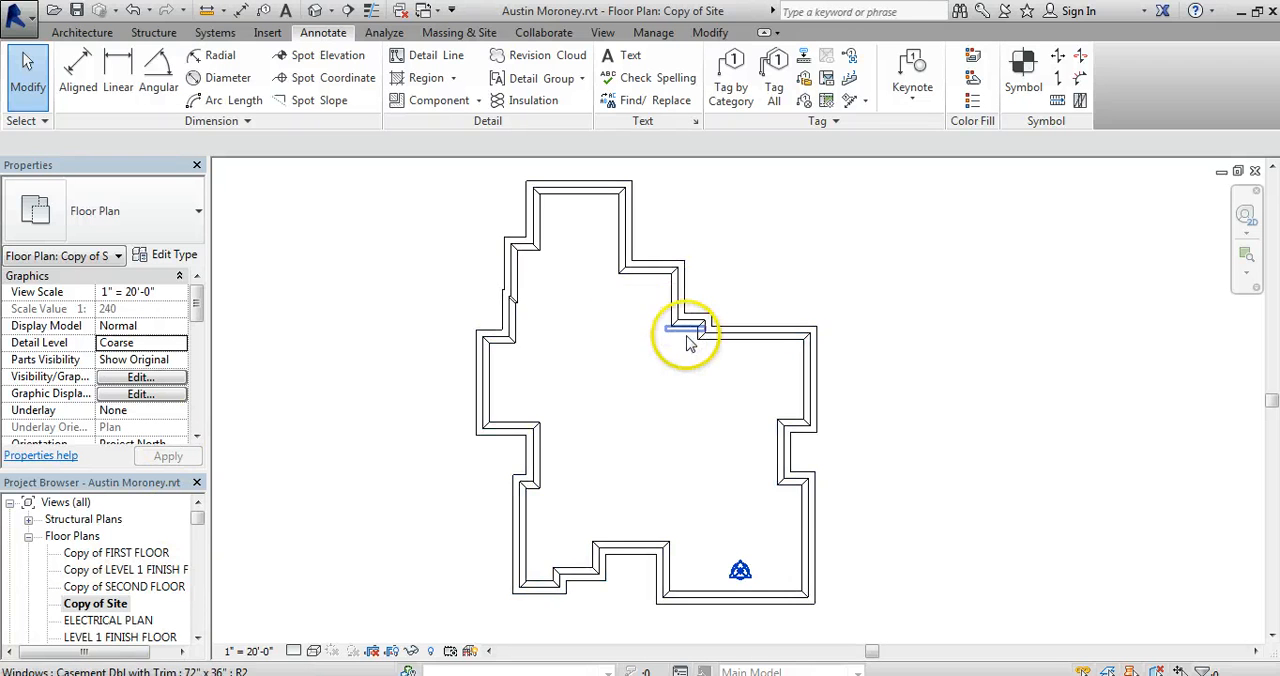
drag(687, 343, 725, 336)
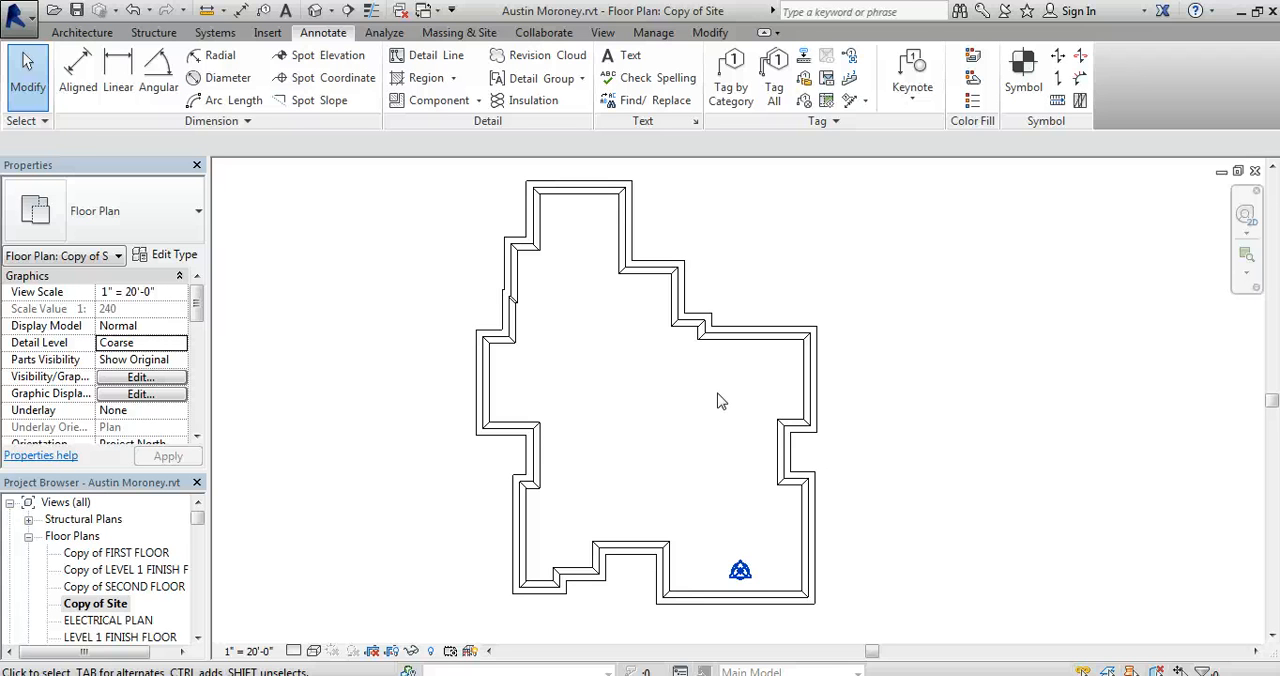
Create a circular Diagonal Crosshatch filled region with a radius of about 7'-0" inside the foundation outline.
click(455, 79)
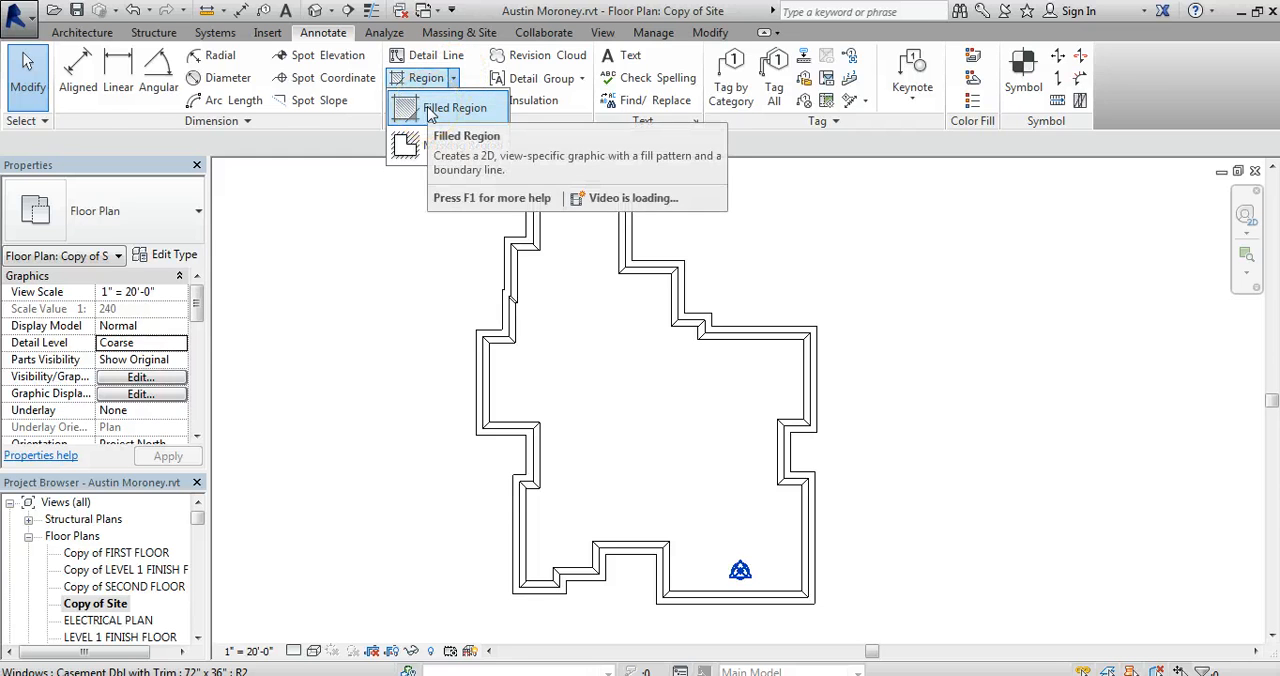
click(429, 108)
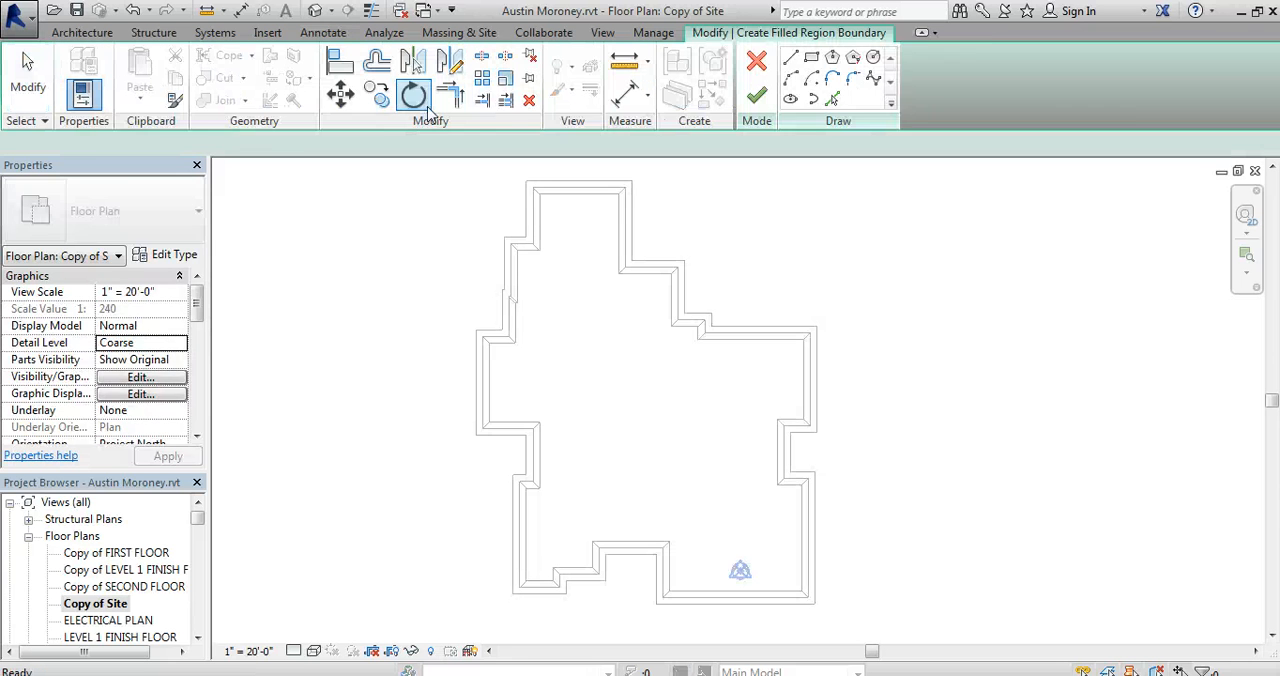
click(872, 57)
click(612, 402)
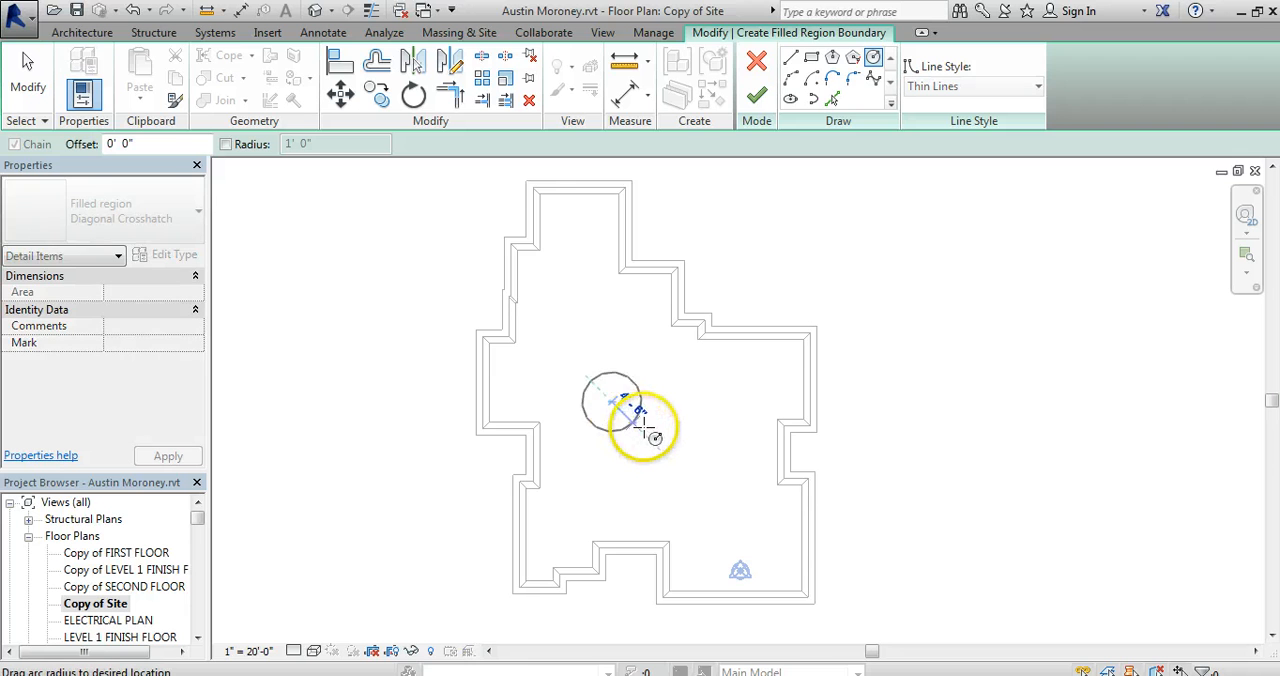
click(649, 428)
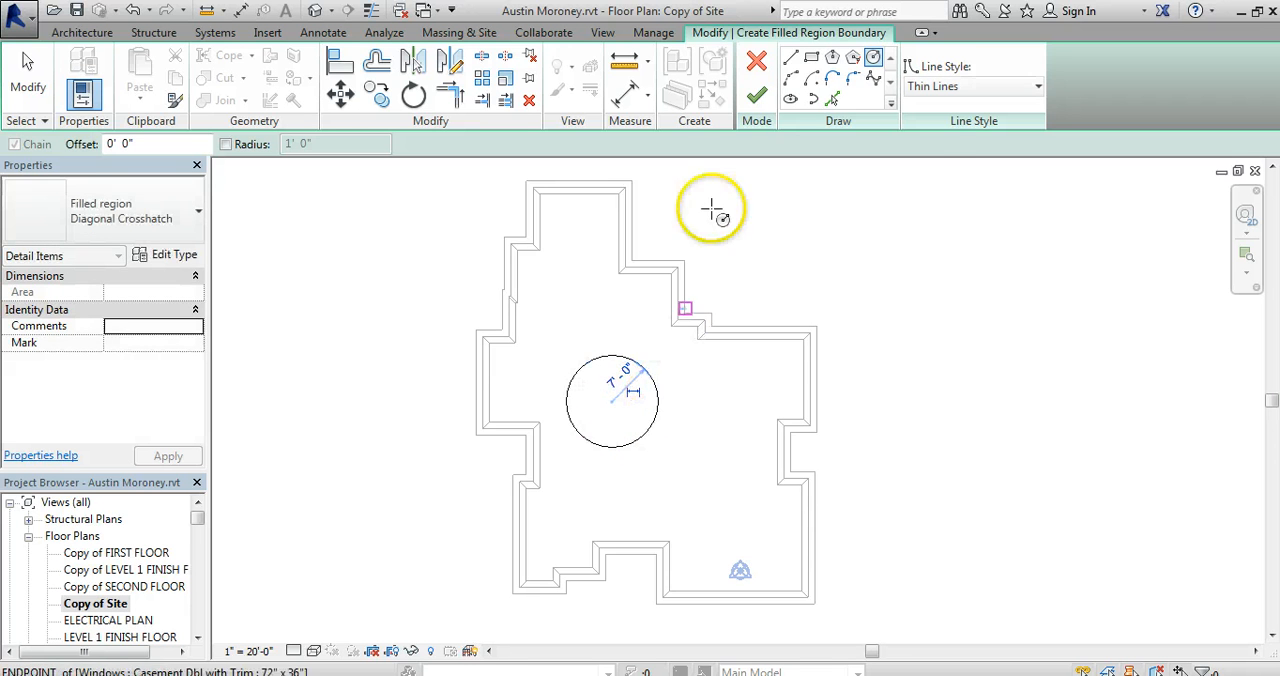
click(757, 95)
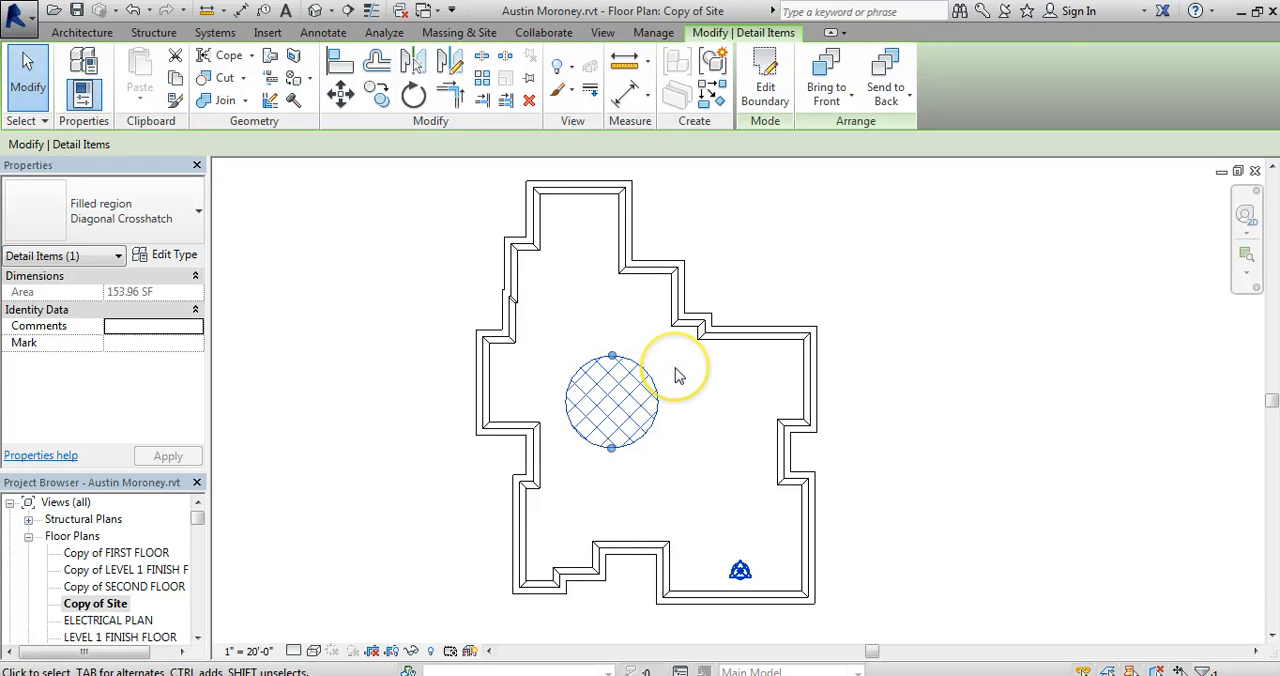
click(675, 375)
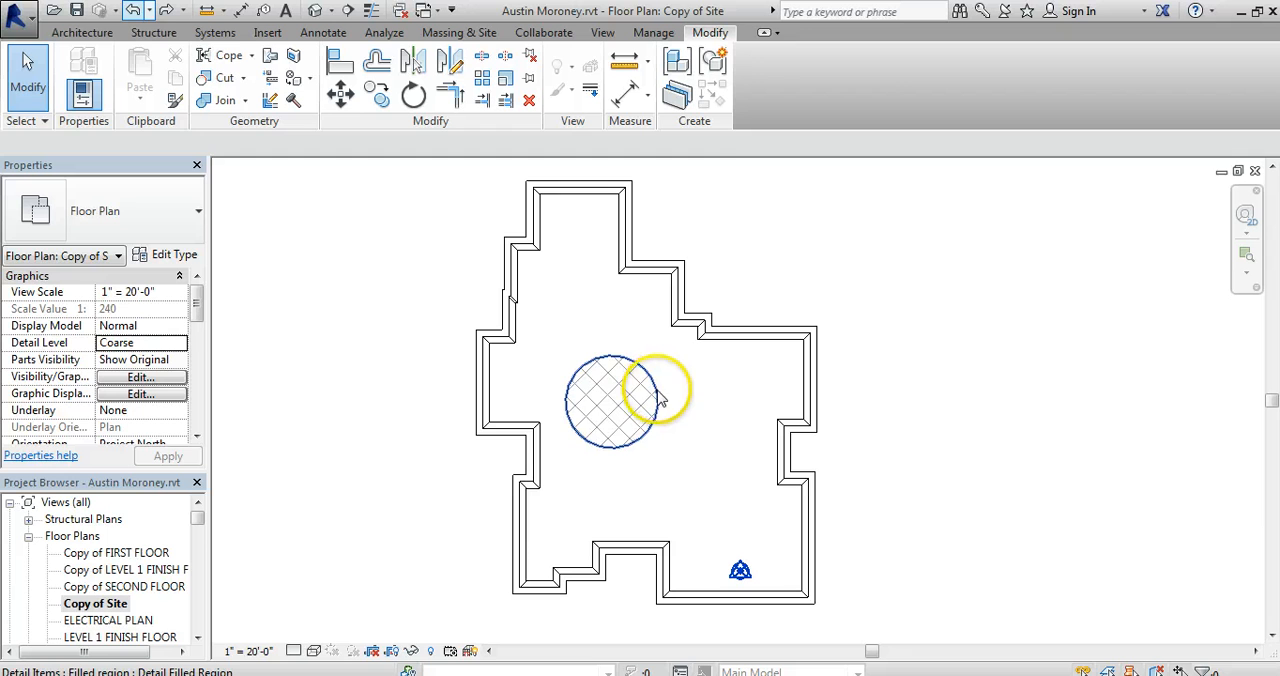
Change the fill pattern of the circular region's type to the Crosshatch drafting pattern.
click(660, 398)
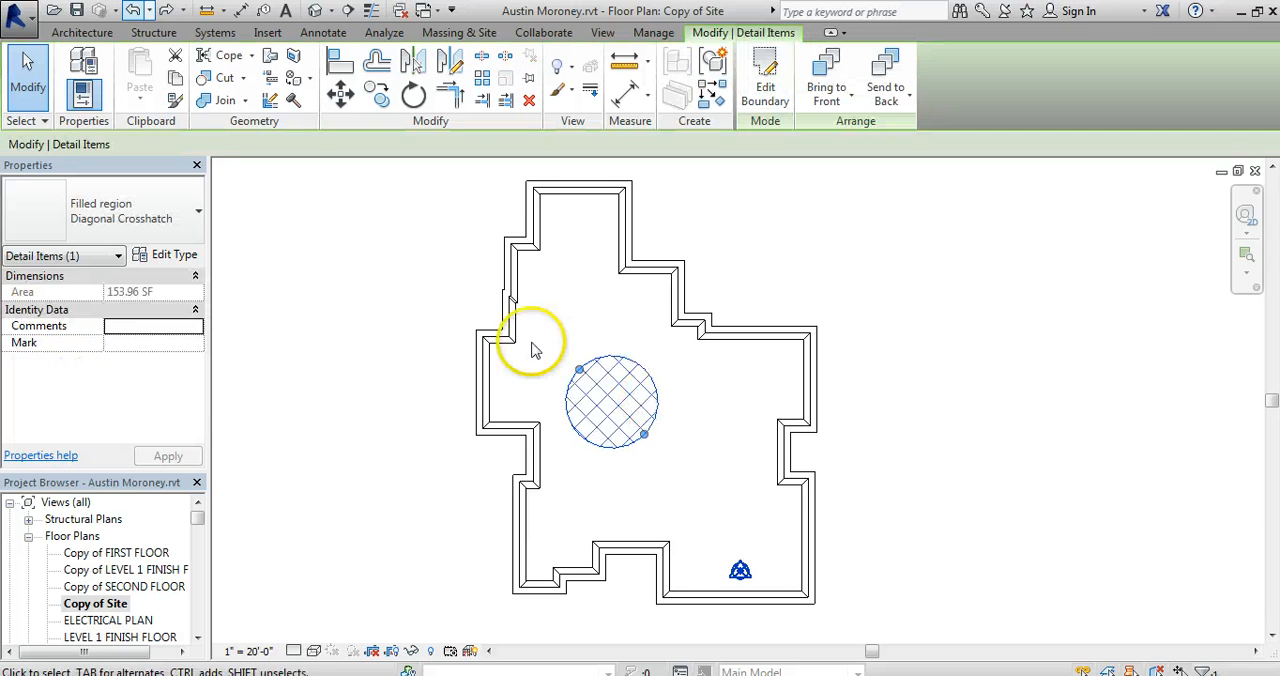
click(175, 256)
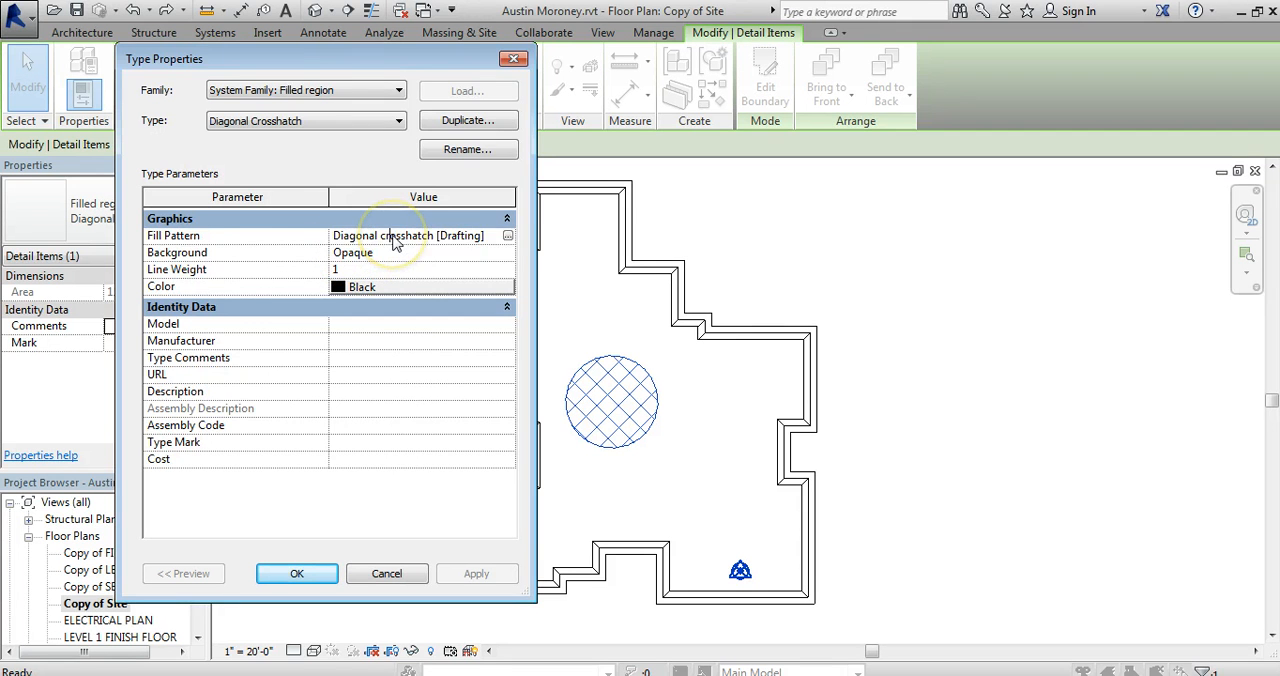
click(507, 236)
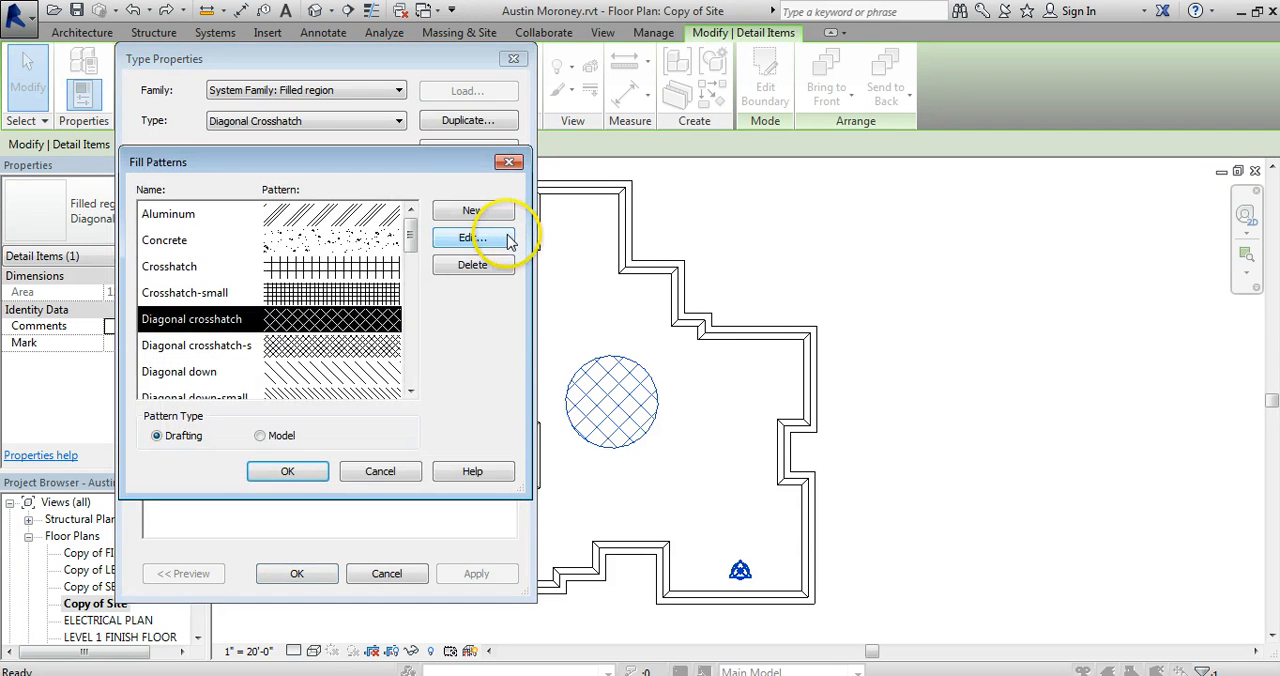
click(290, 264)
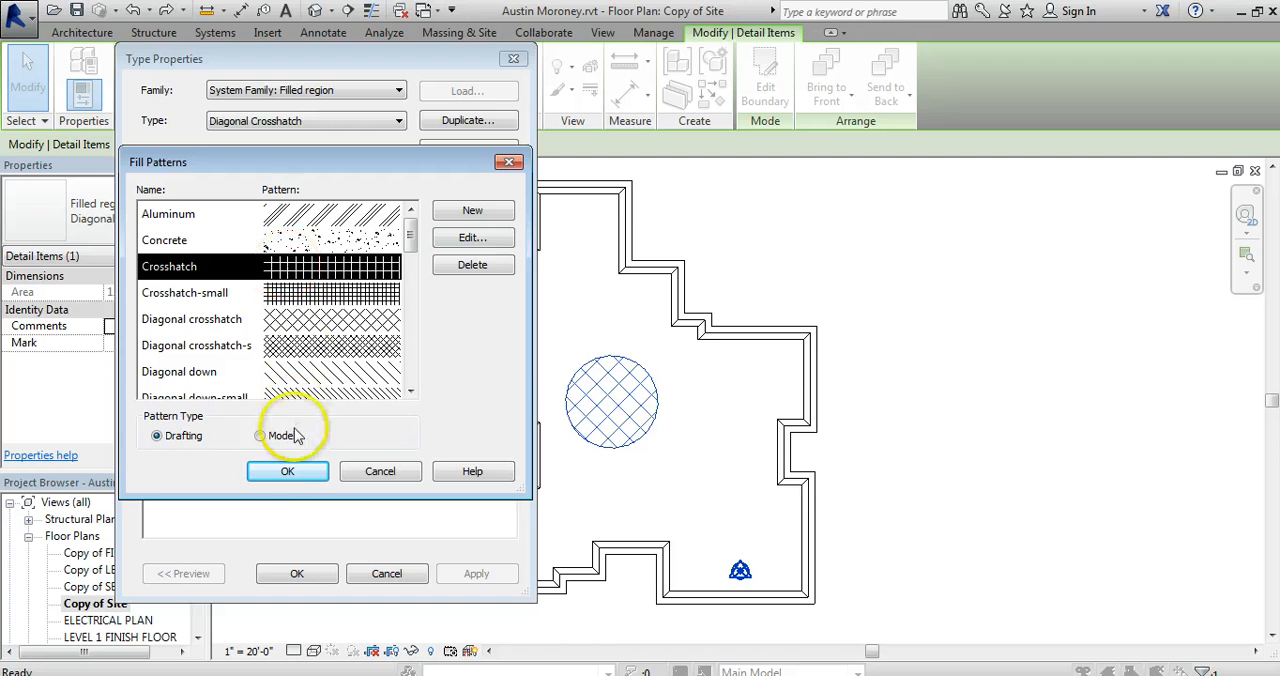
click(290, 471)
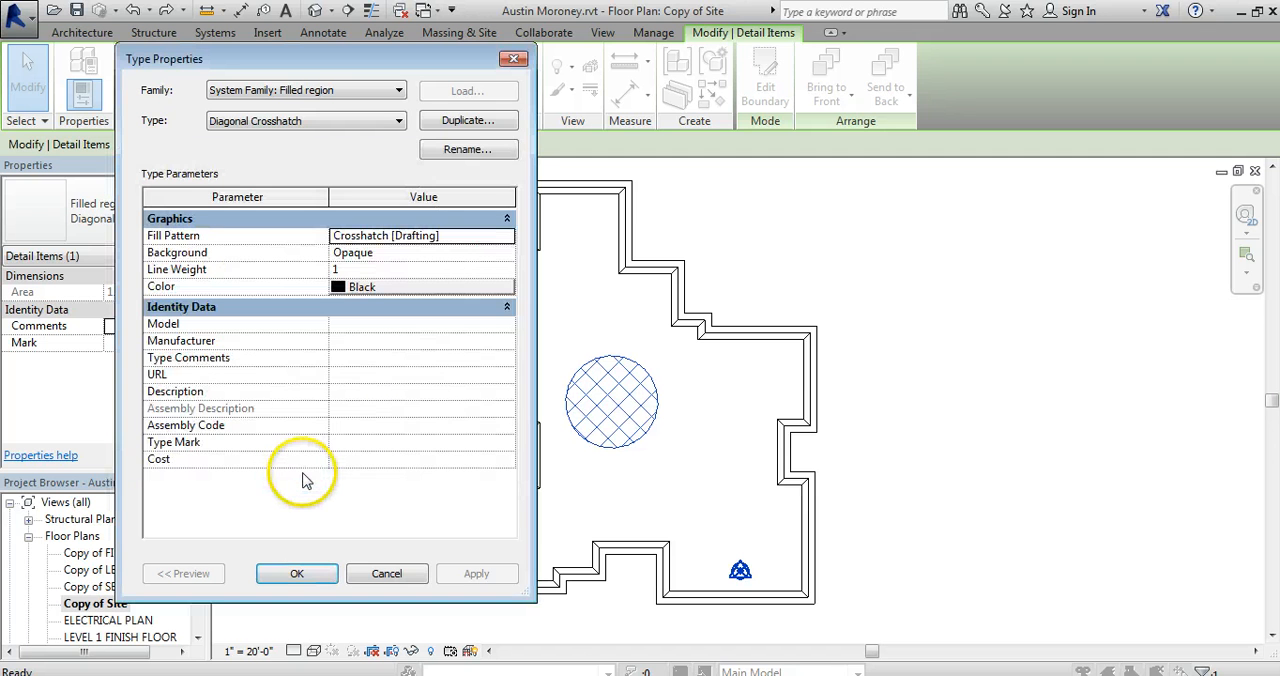
click(297, 574)
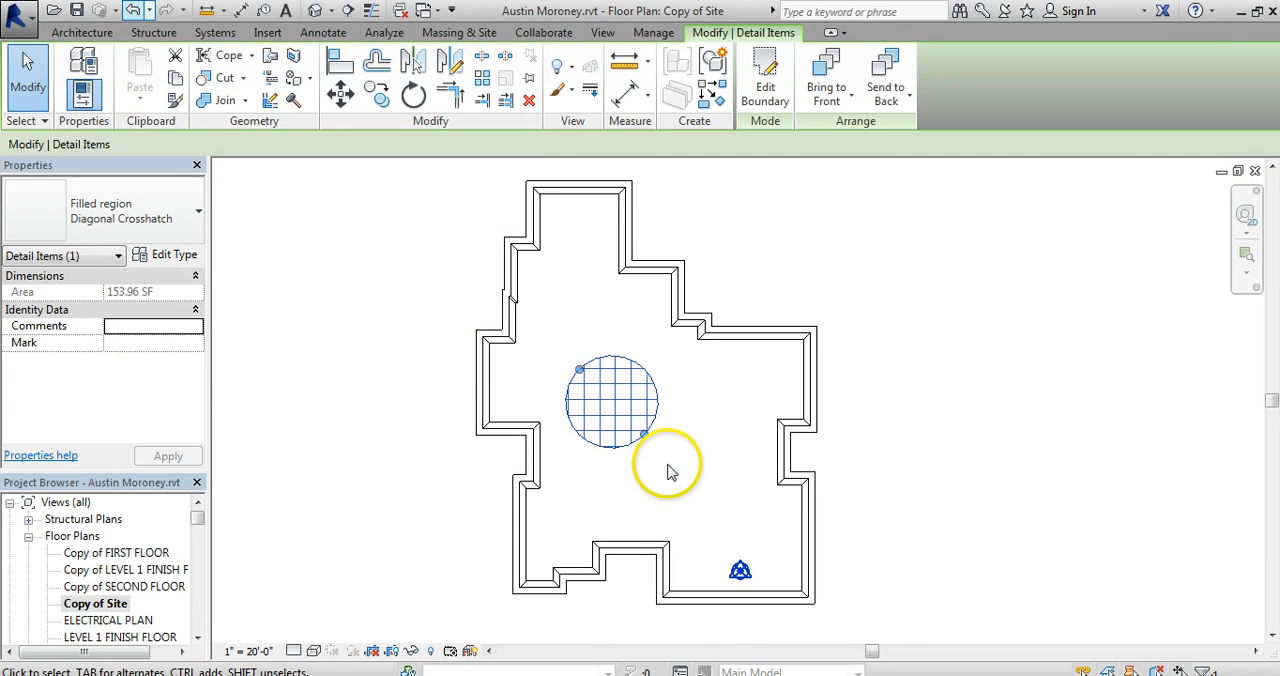
Add a curved-leader text note in 3/32" Arial pointing to the hatched circle, reading "REINFORCE #4 REBAR WIRE MESH 6" O.C.".
click(287, 12)
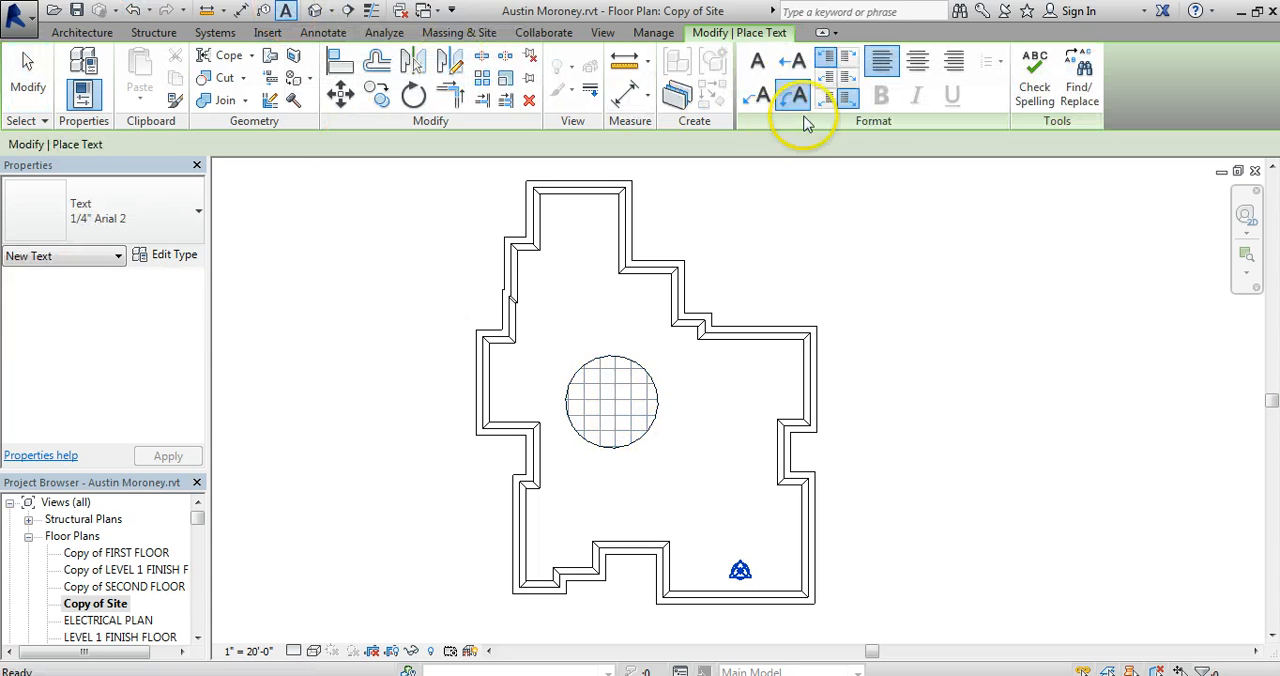
click(656, 382)
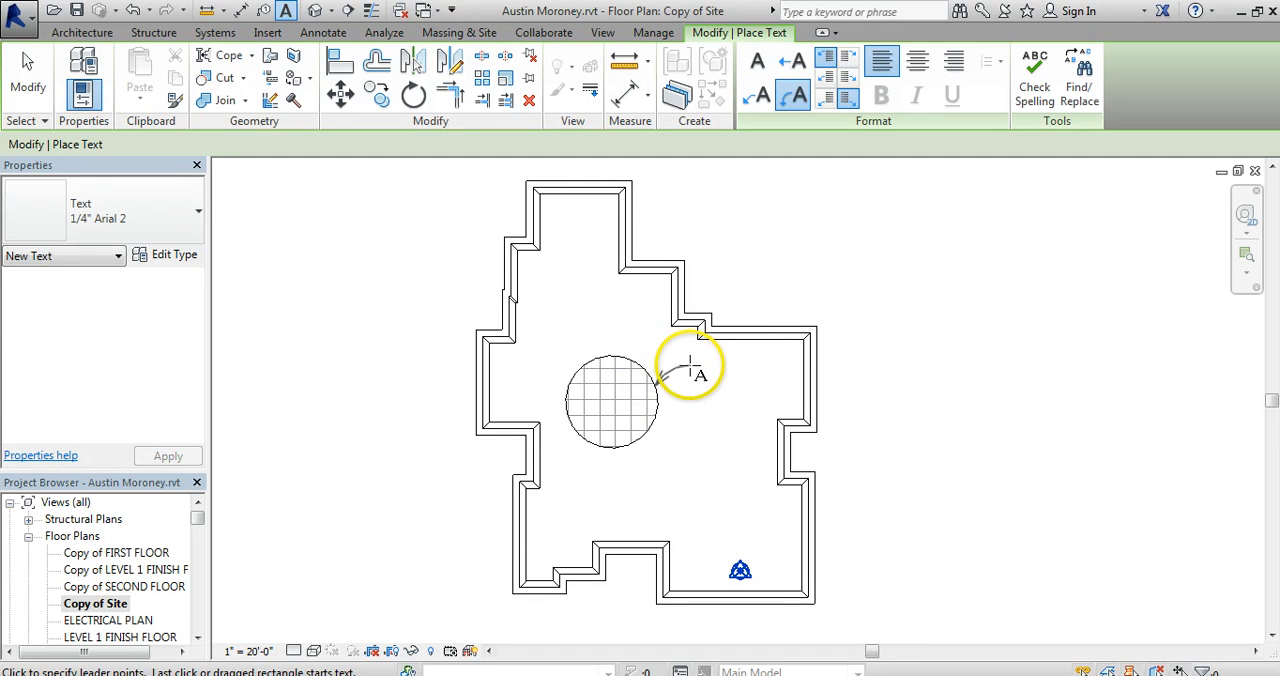
click(690, 368)
click(185, 210)
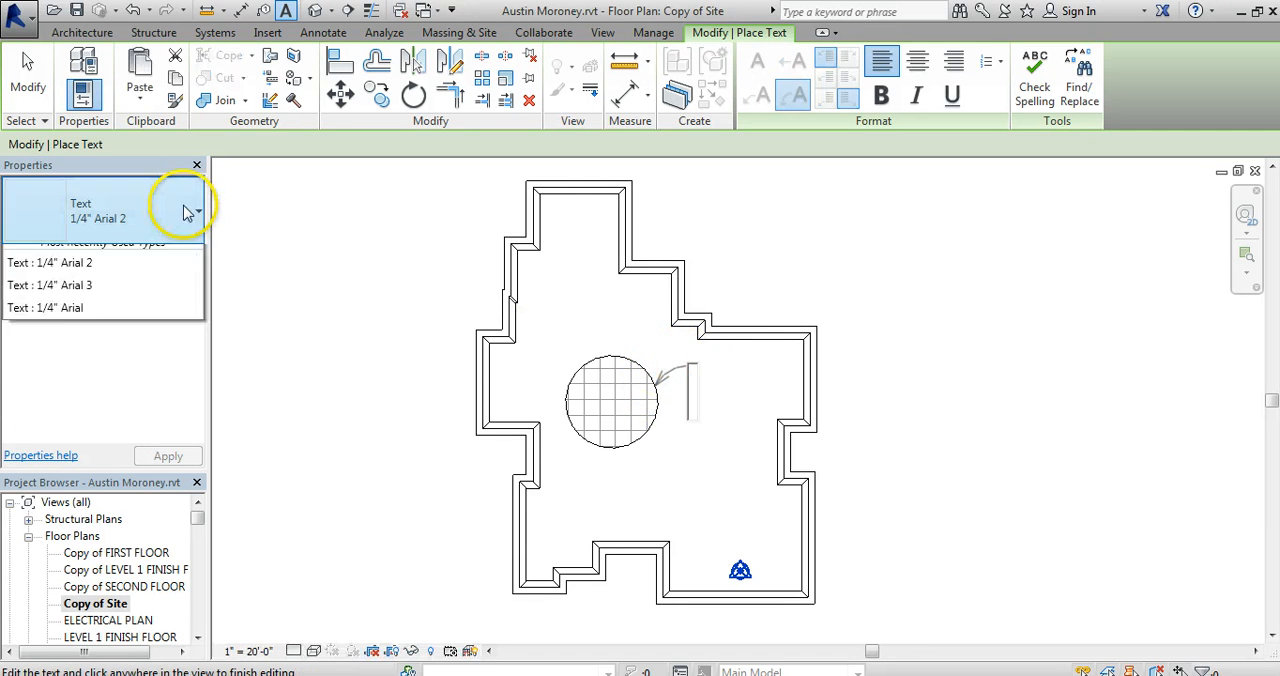
click(103, 339)
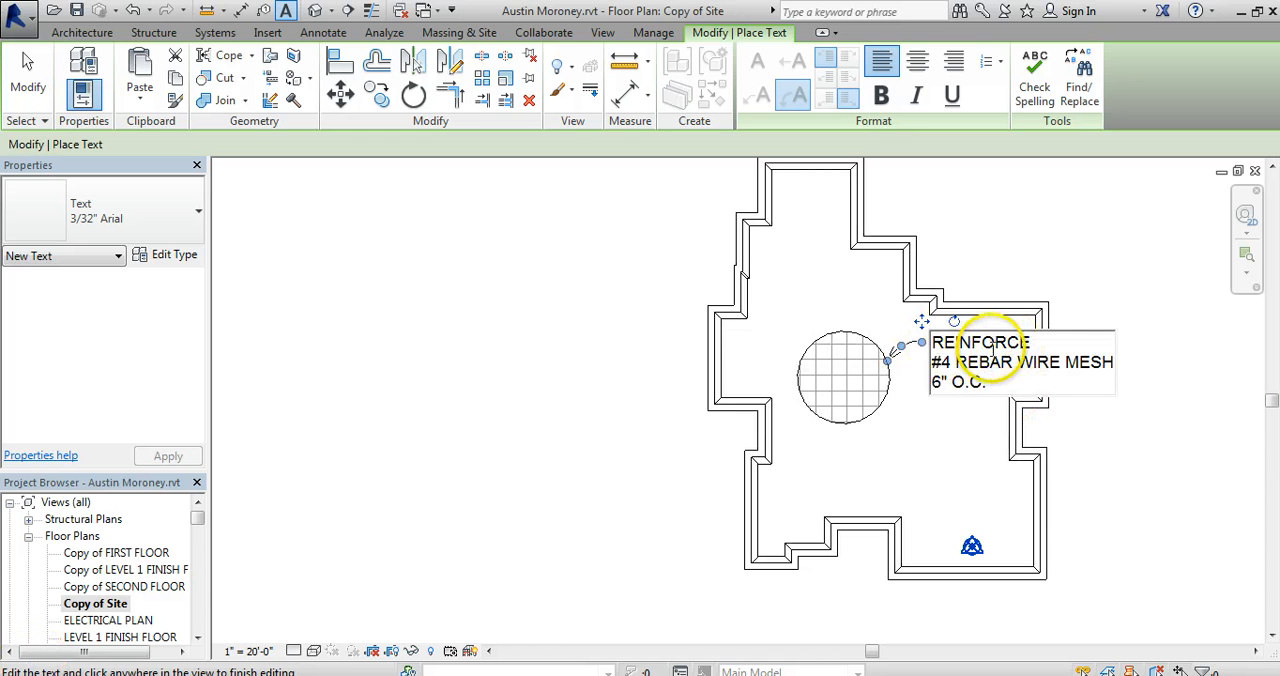
Correct the first line of the reinforcement note to read "REINFORCED".
click(1034, 342)
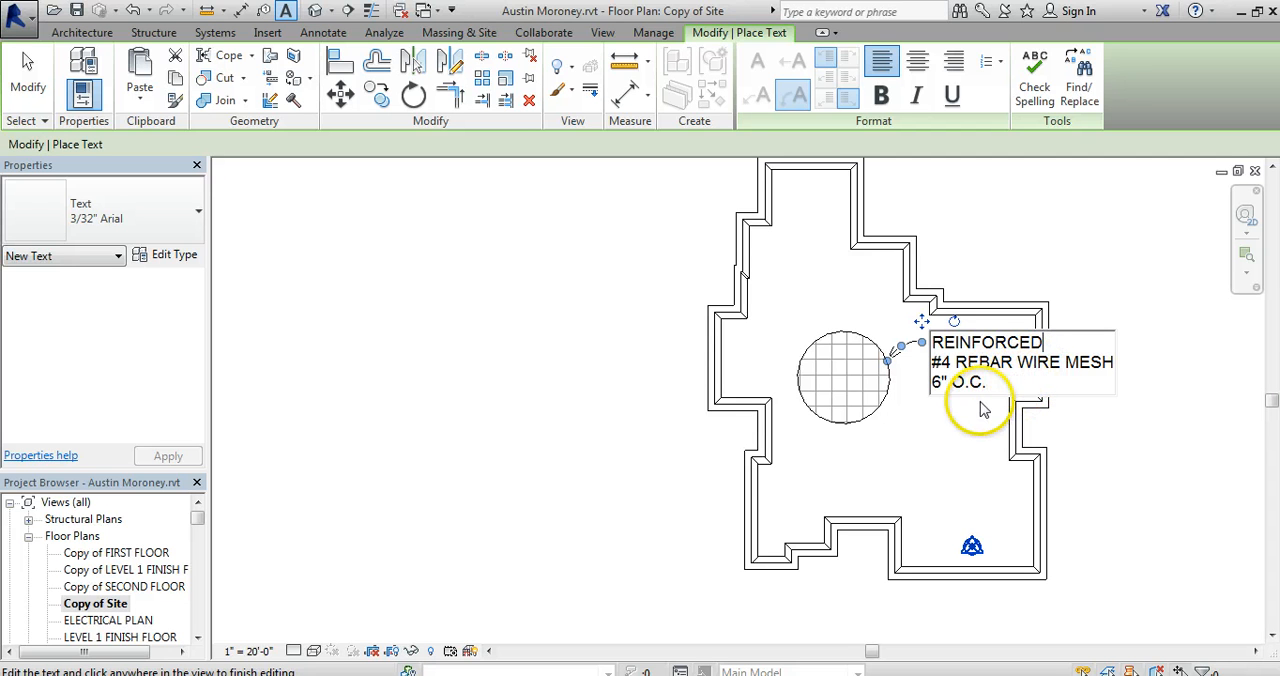
click(928, 428)
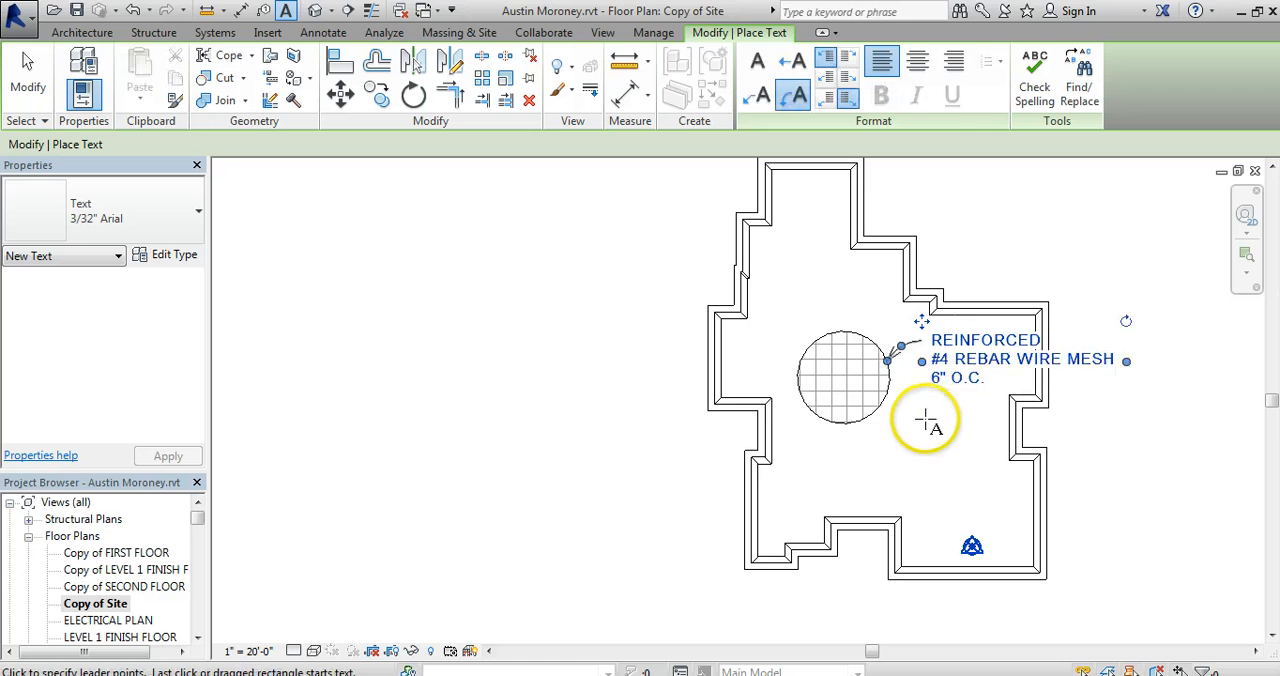
key(Escape)
Move the hatched circle and its reinforcement note up and to the left within the foundation outline.
click(830, 338)
mouse_move(830, 338)
mouse_down()
mouse_move(792, 305)
mouse_move(797, 320)
mouse_up()
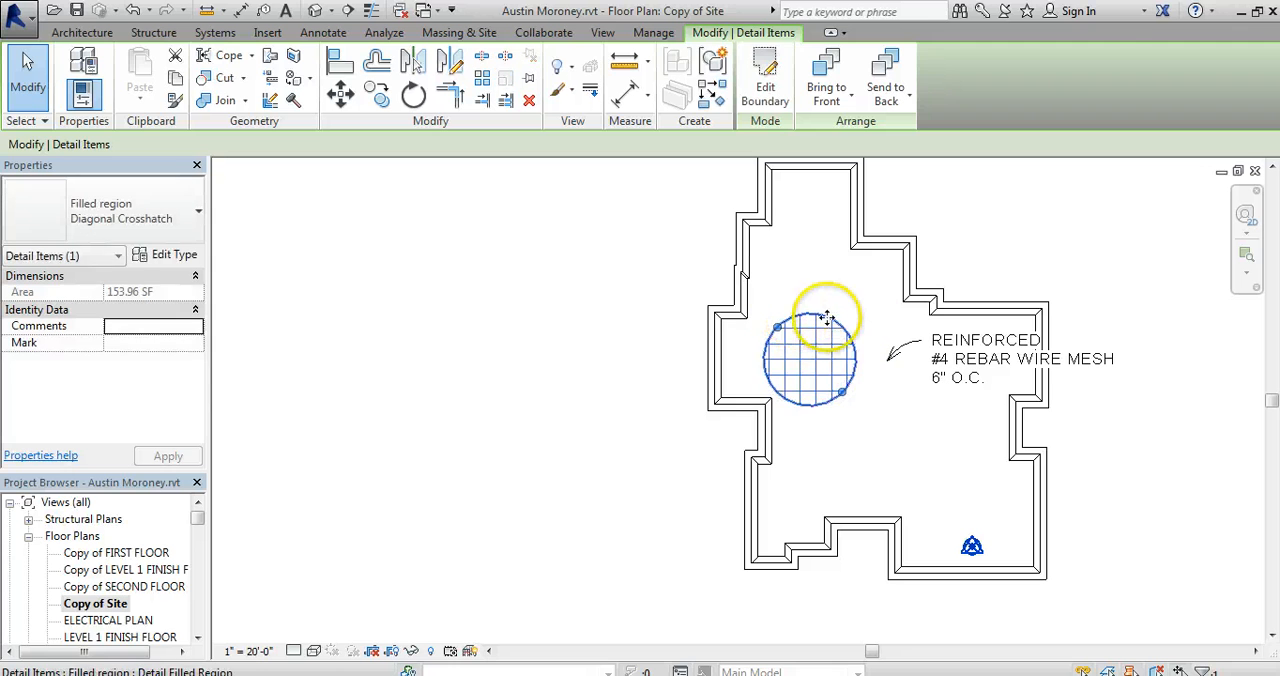
click(897, 350)
drag(897, 350, 868, 332)
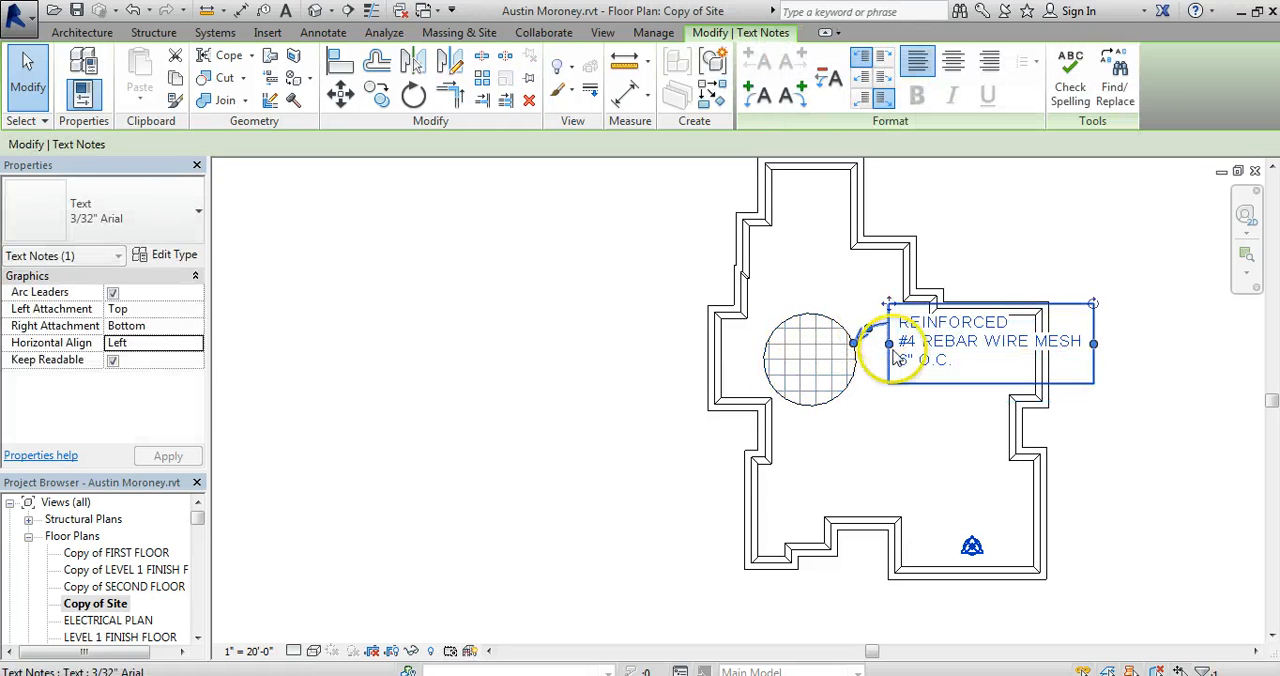
click(912, 418)
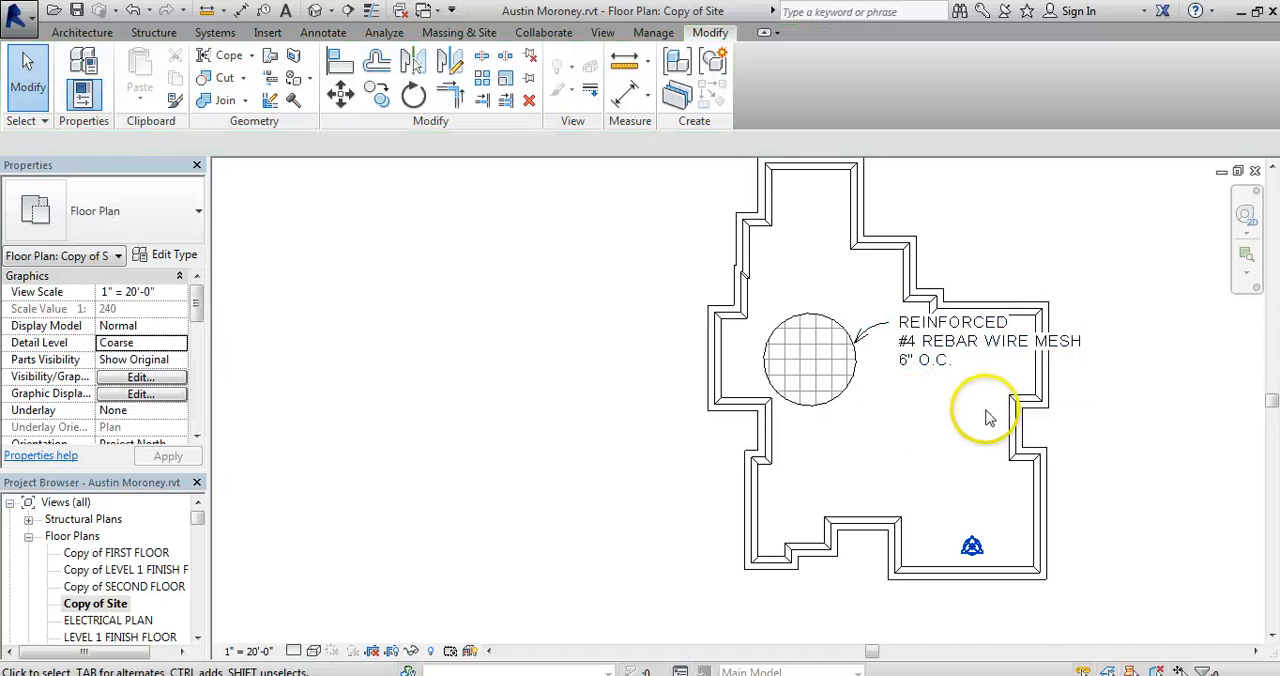
Rebreak the reinforcement note's lines so that "MESH 6" O.C." forms the third line below "#4 REBAR WIRE".
double_click(1017, 348)
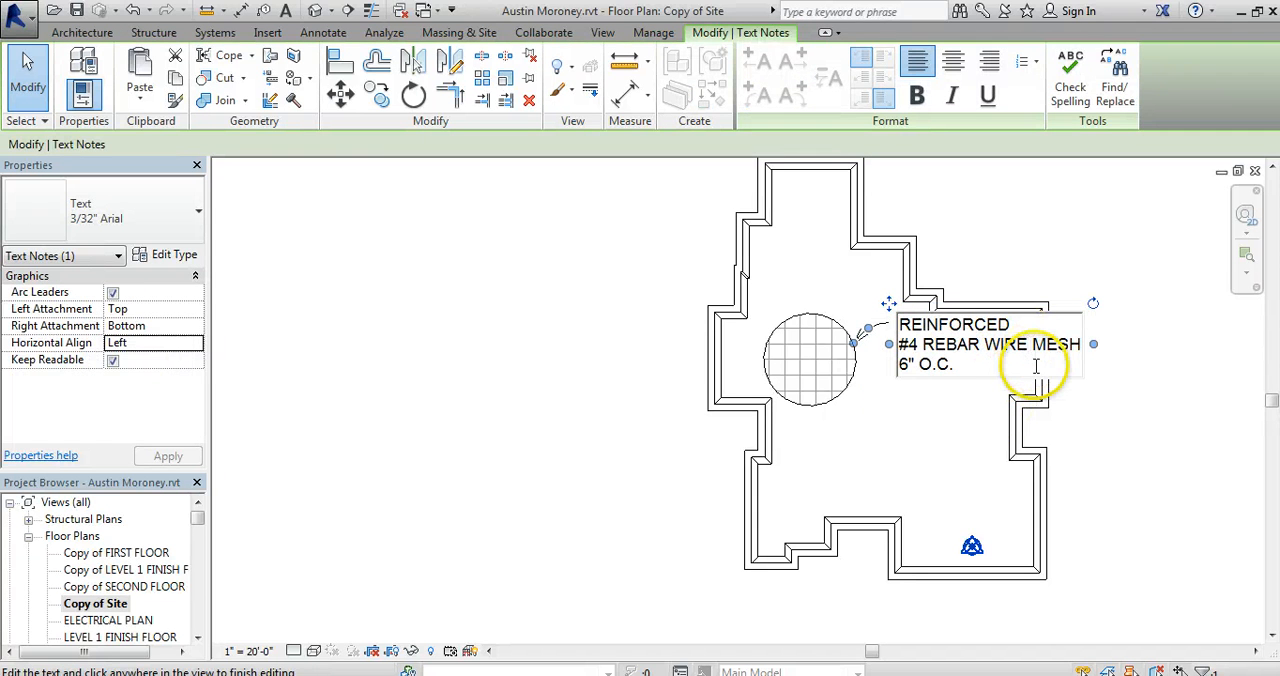
key(Return)
click(912, 446)
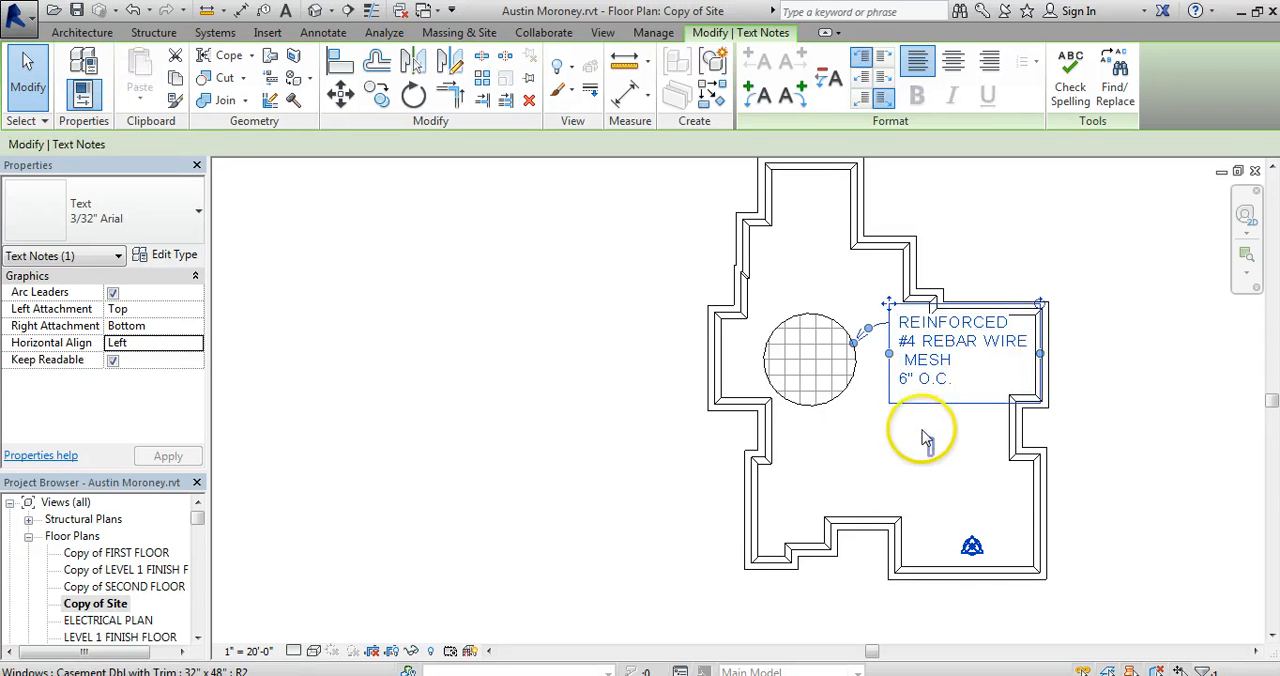
click(957, 363)
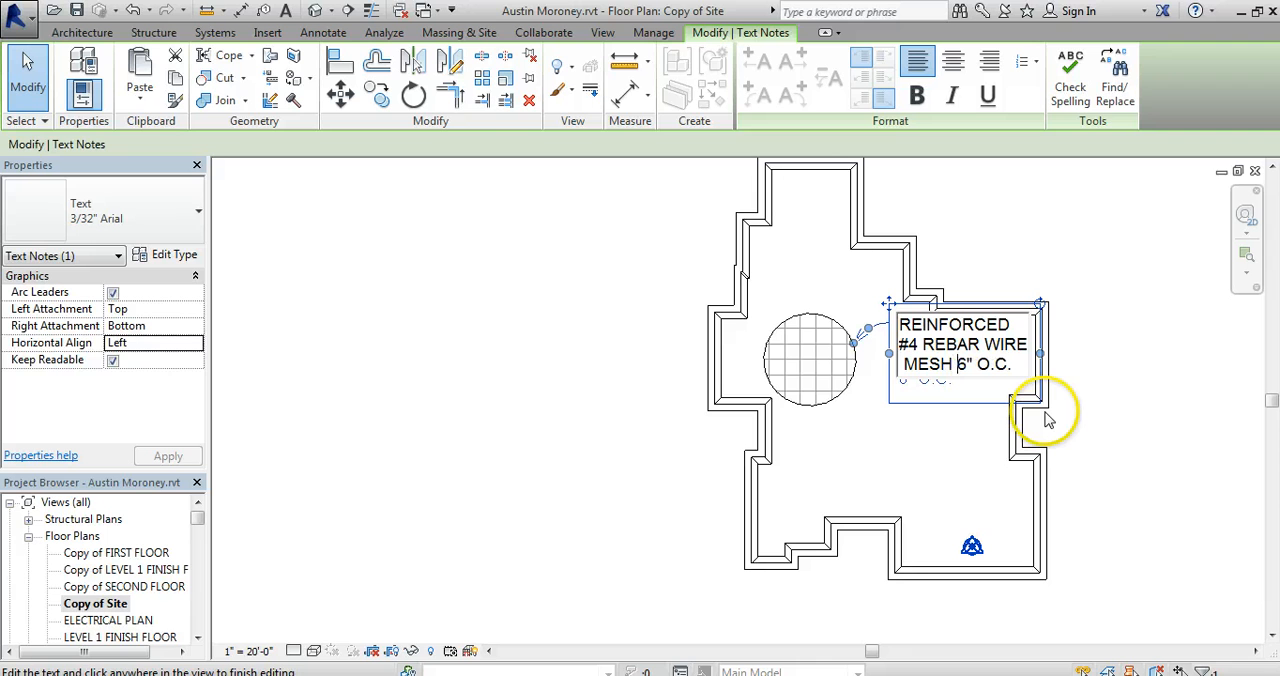
click(928, 465)
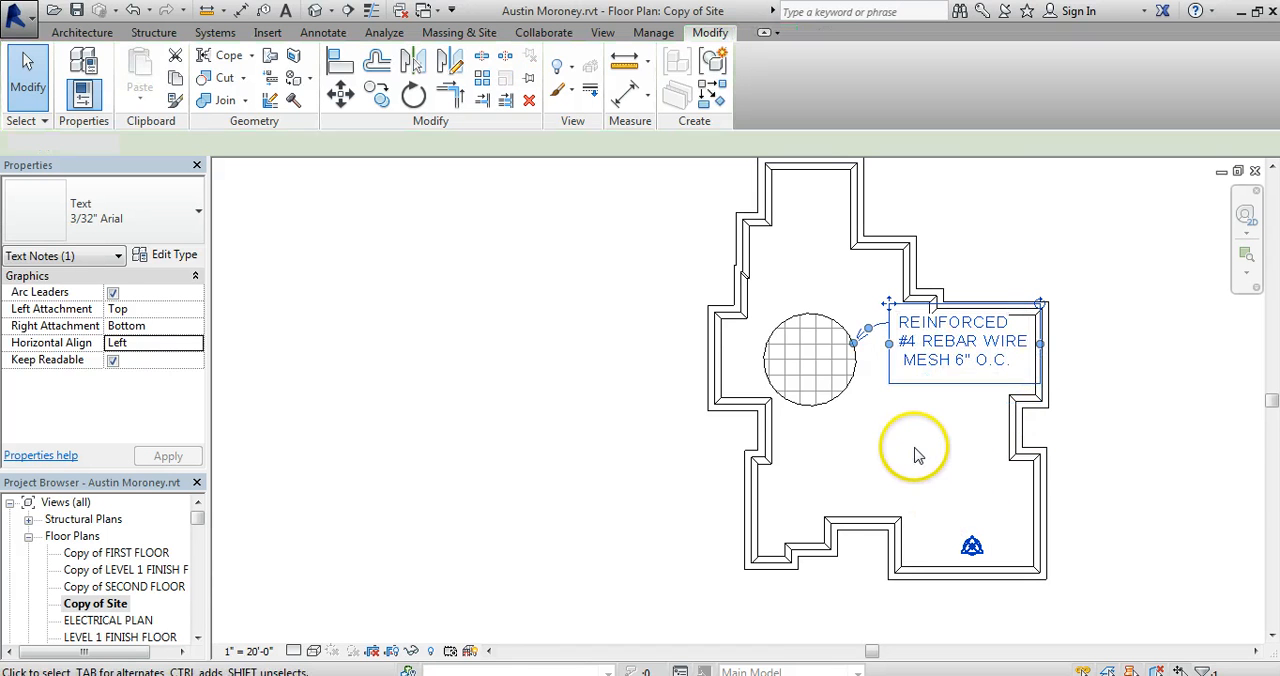
click(918, 456)
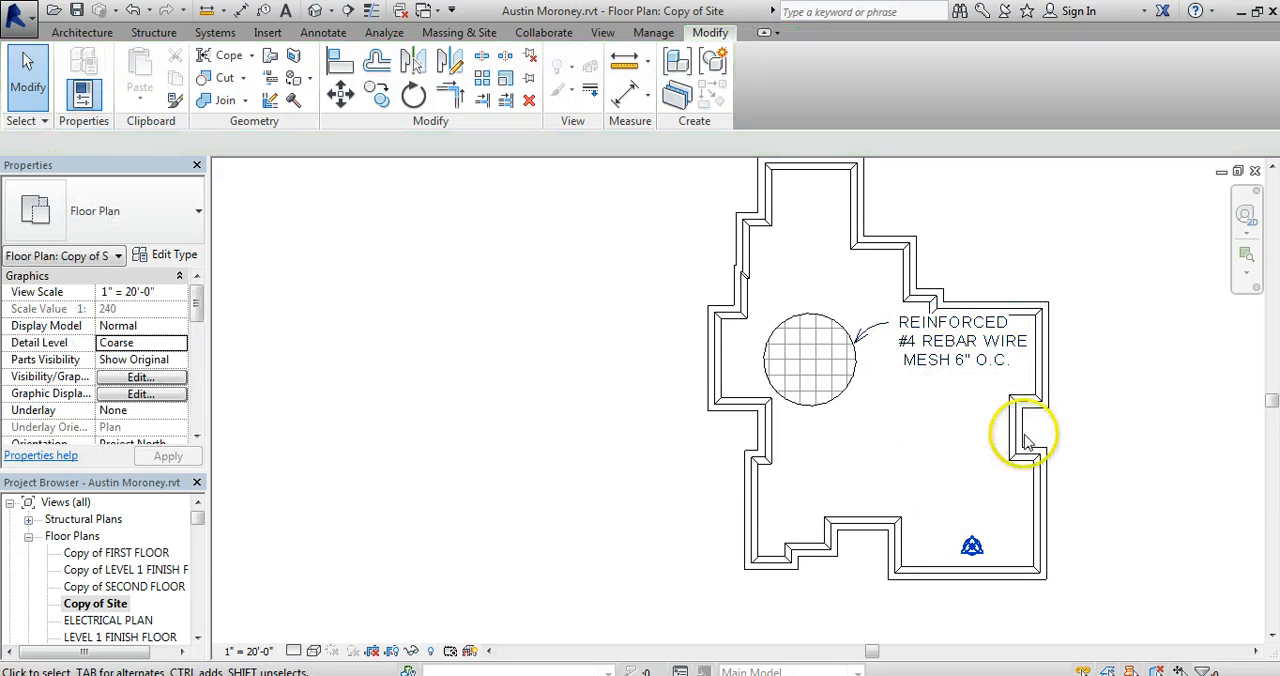
Move the reinforcement note slightly down so its leader points to the middle of the hatched circle's right edge.
click(868, 336)
drag(868, 336, 868, 346)
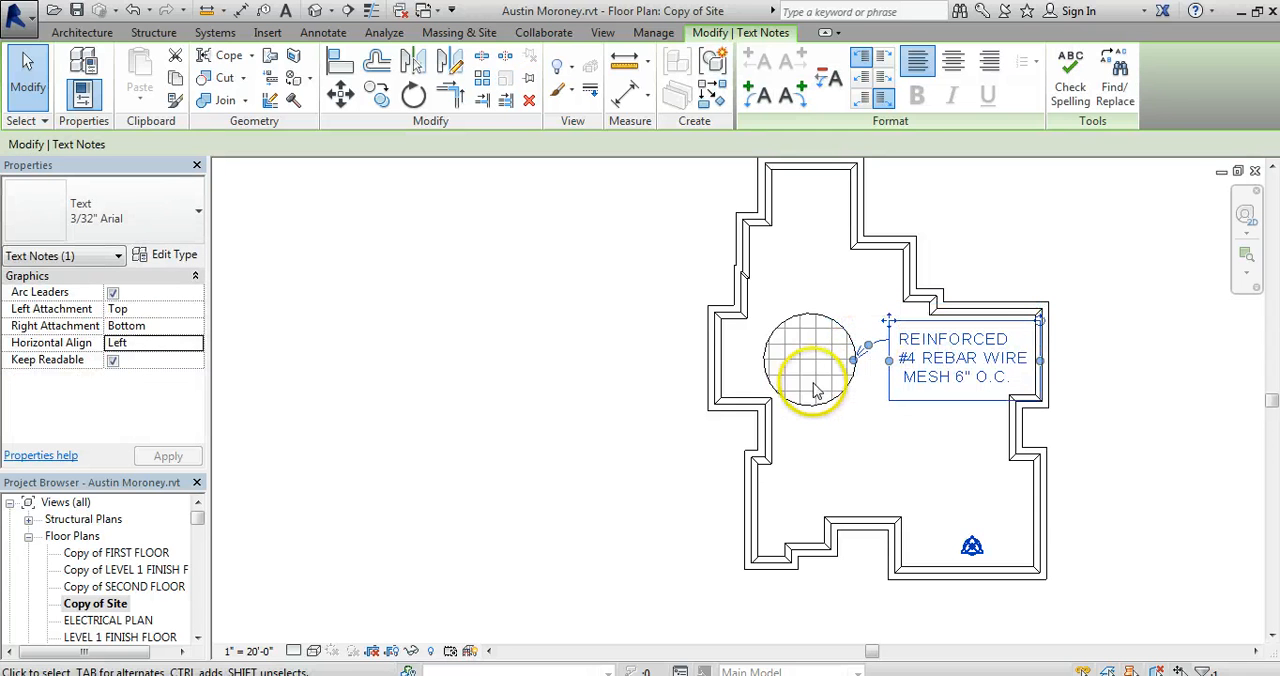
click(857, 418)
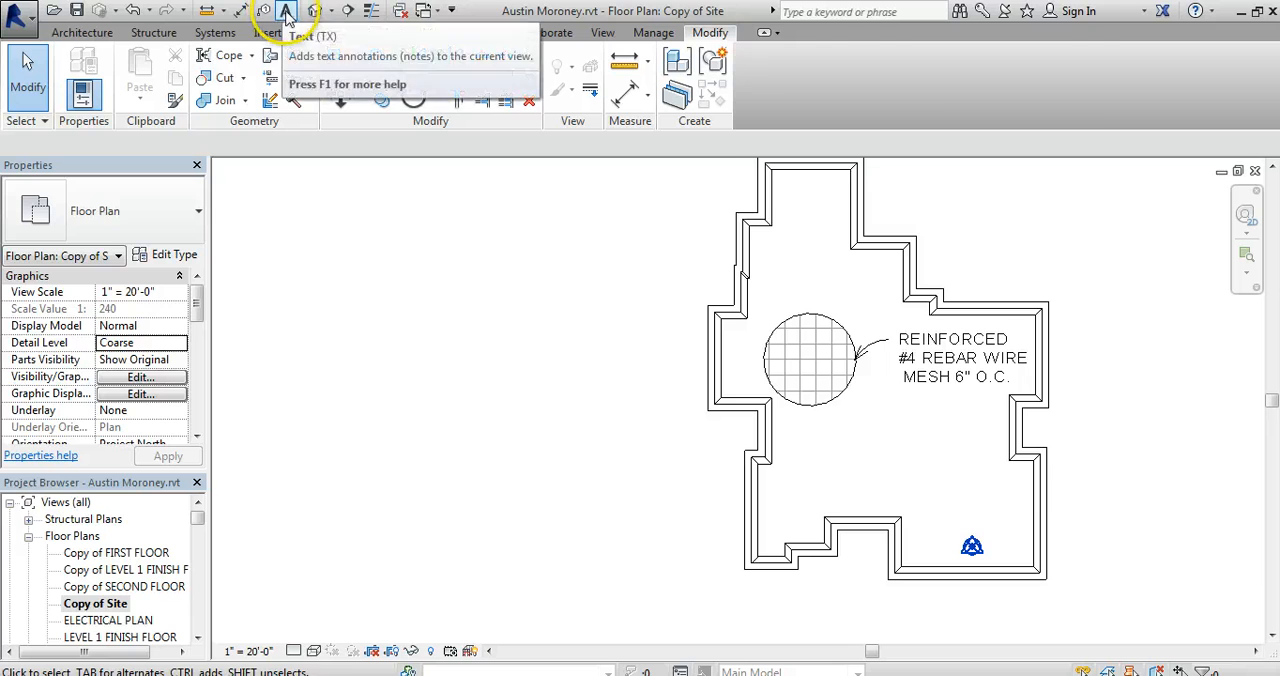
Add a two-line curved-leader text note below the hatched circle reading "MONOLITHIC SLAB" and "ON GRADE @ 4"".
click(285, 13)
click(820, 465)
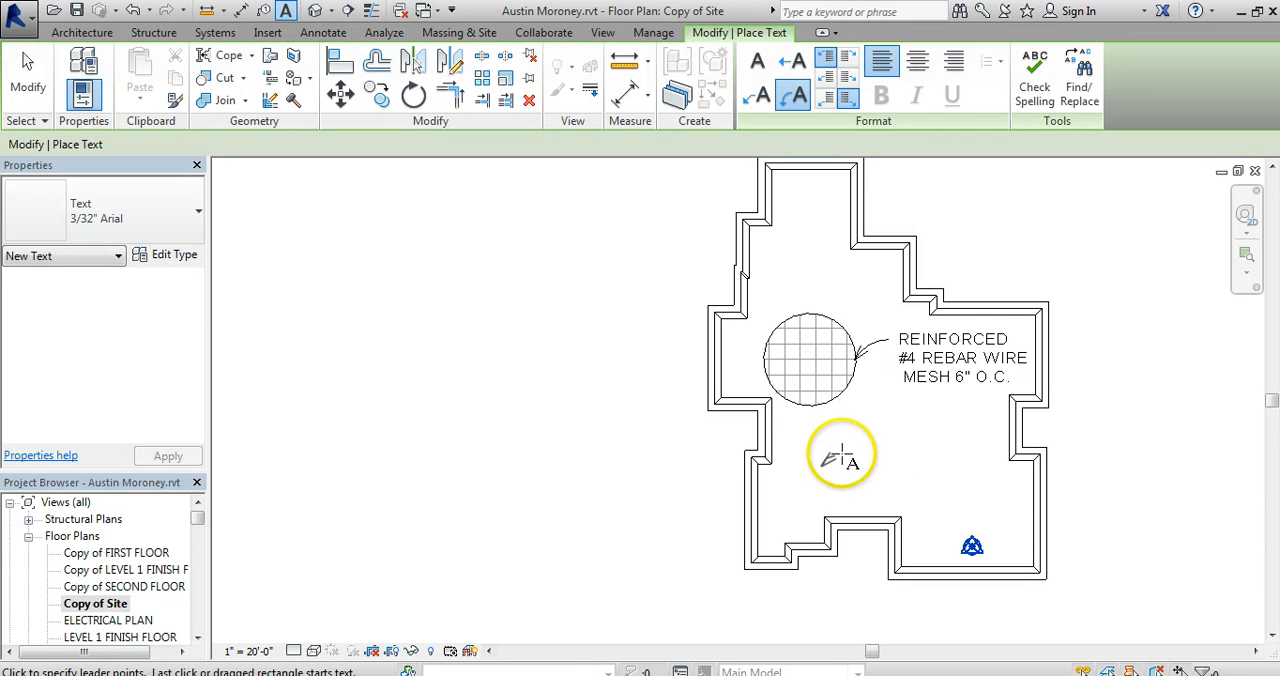
click(857, 443)
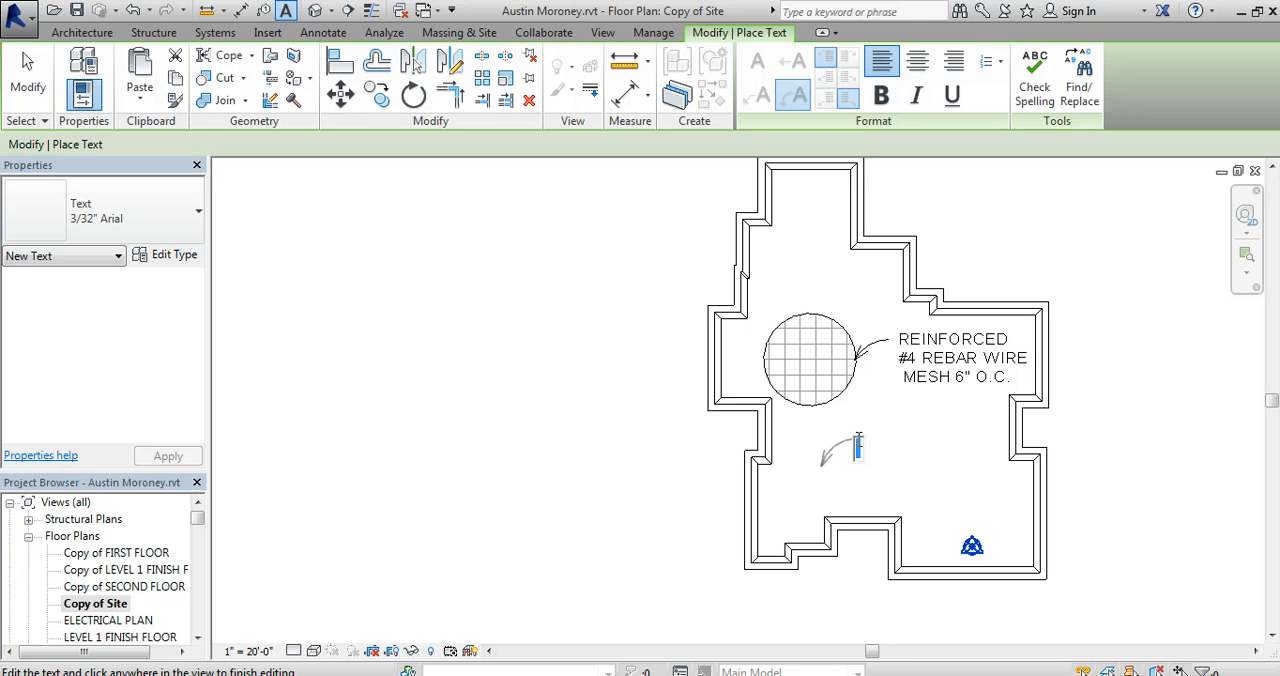
text(MONO)
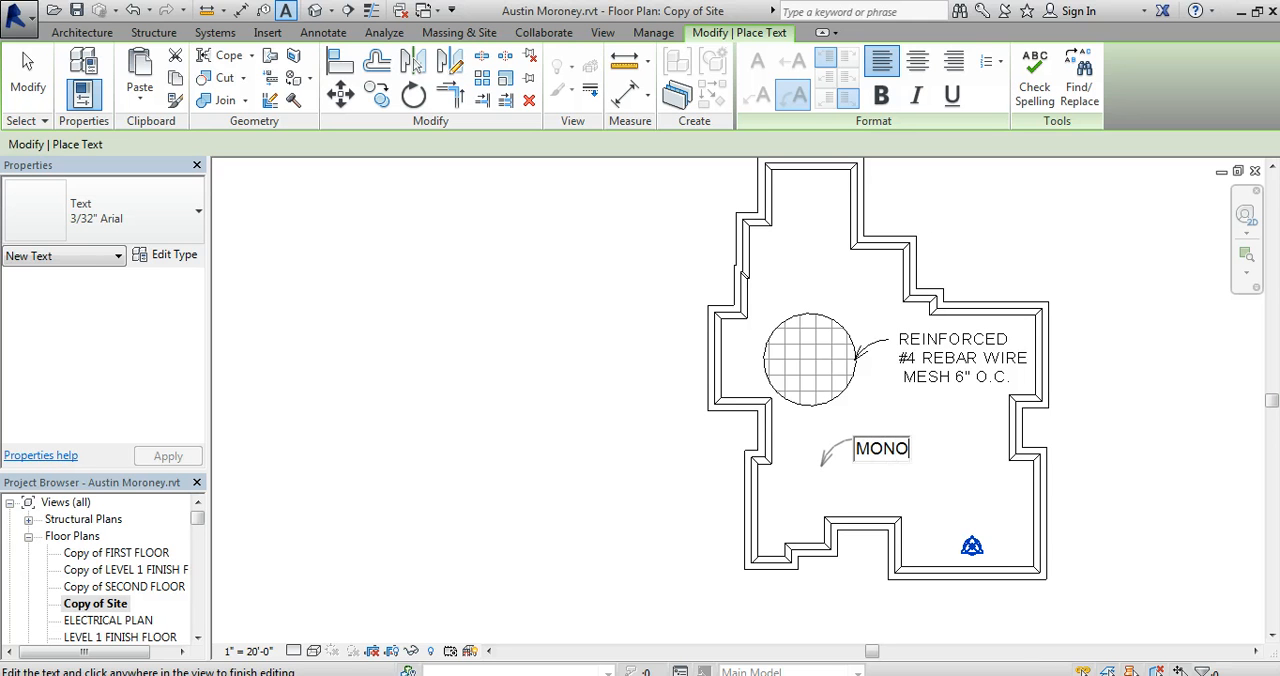
text(LITHIC SLAB)
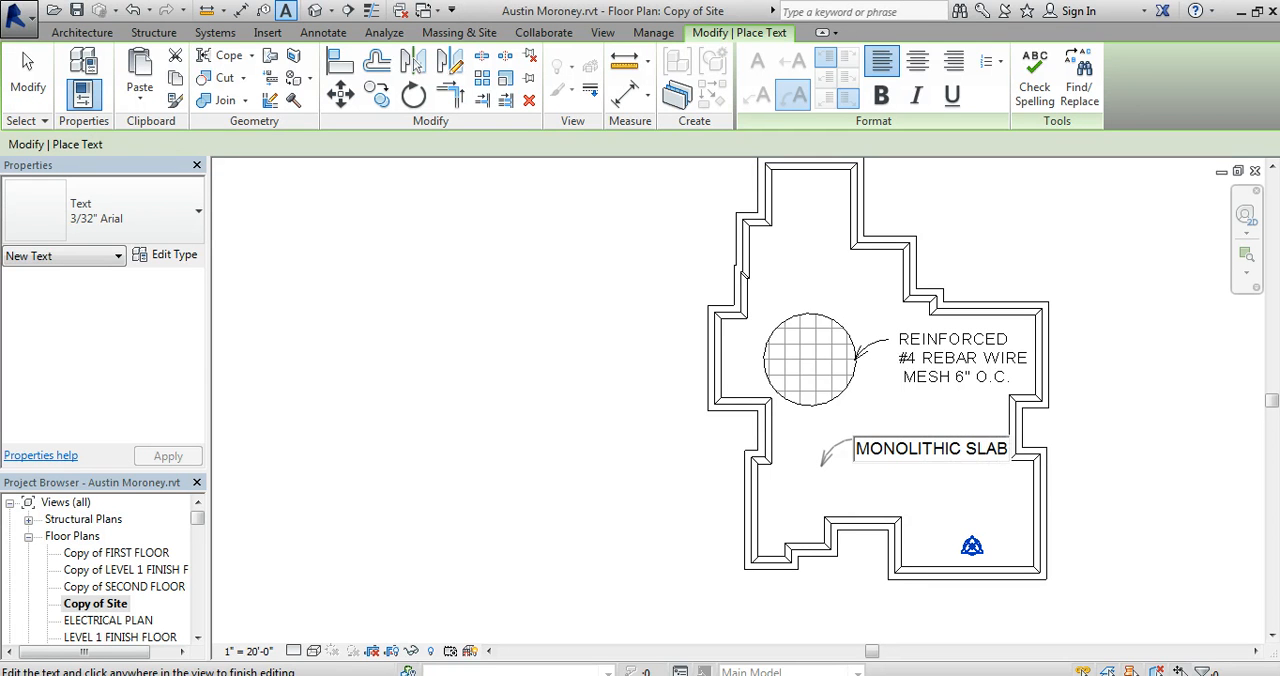
key(Return)
text(ON)
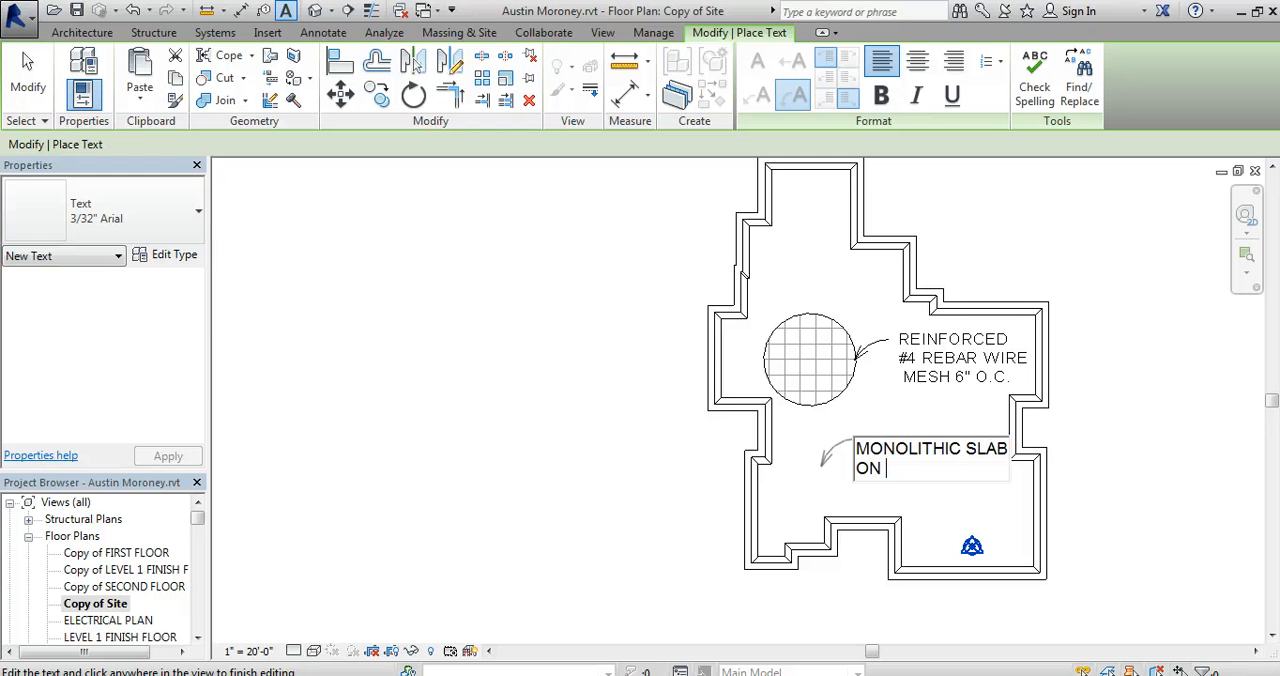
text( GRADE @4)
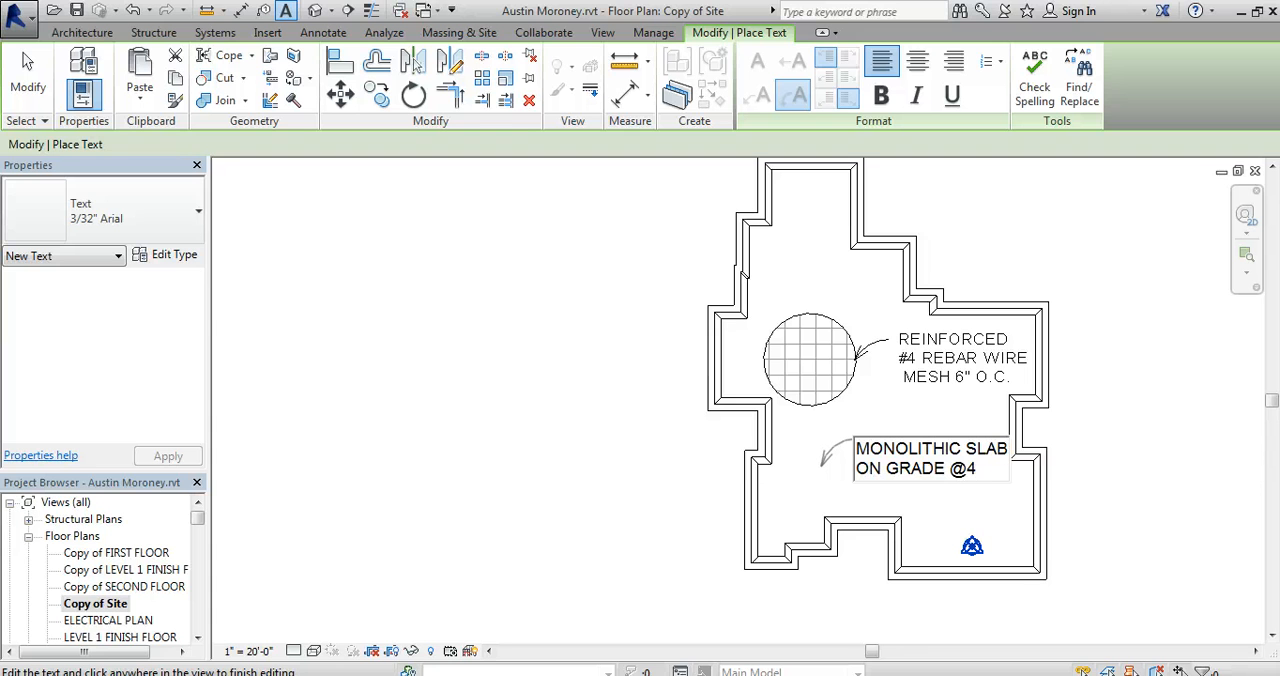
key(BackSpace)
text(4")
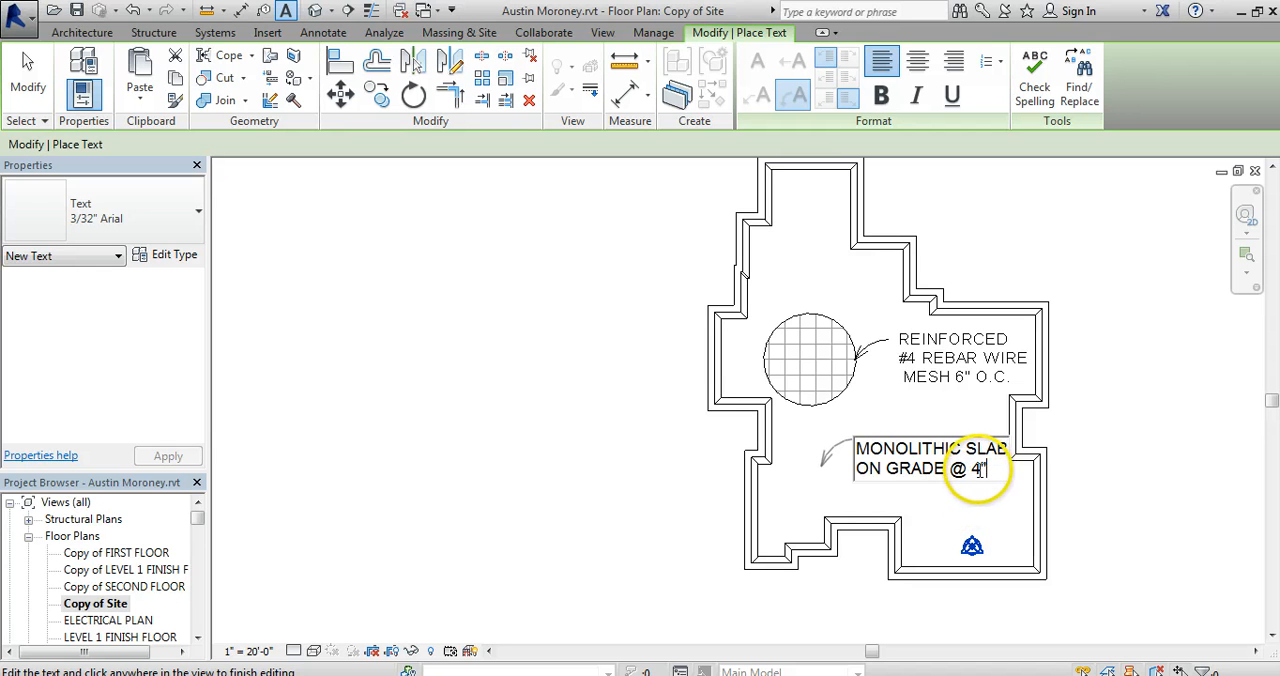
click(927, 509)
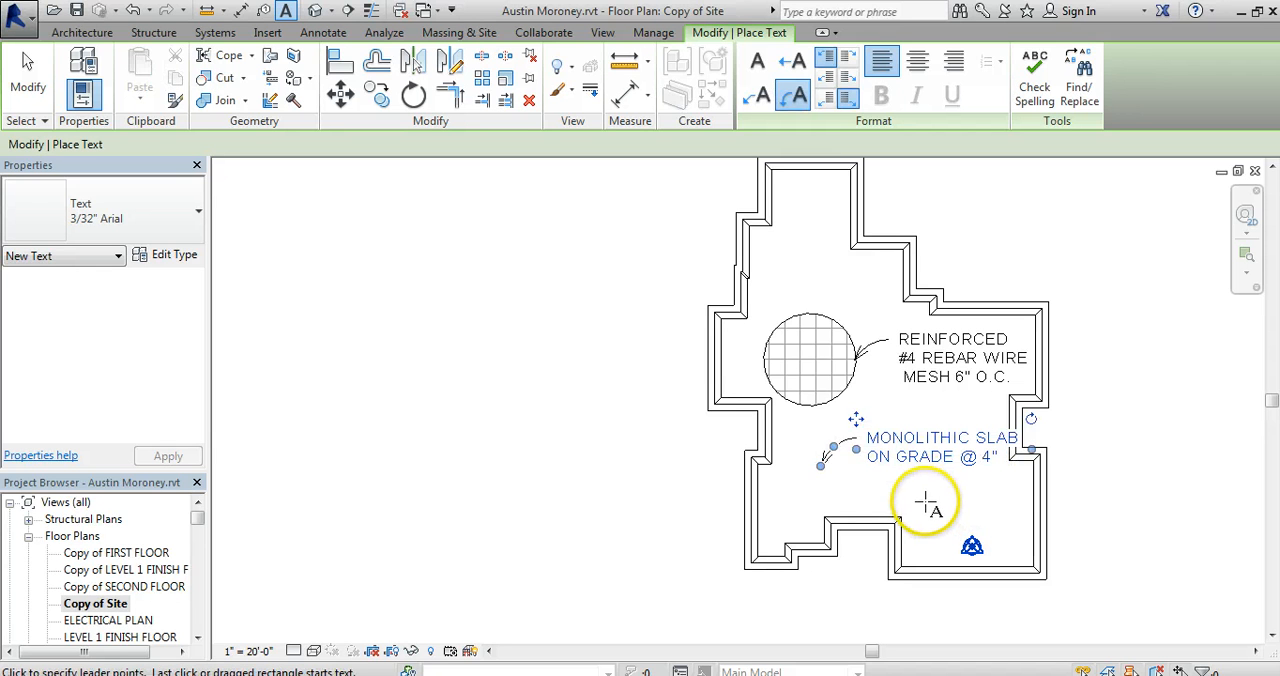
click(924, 498)
key(Escape)
key(Escape)
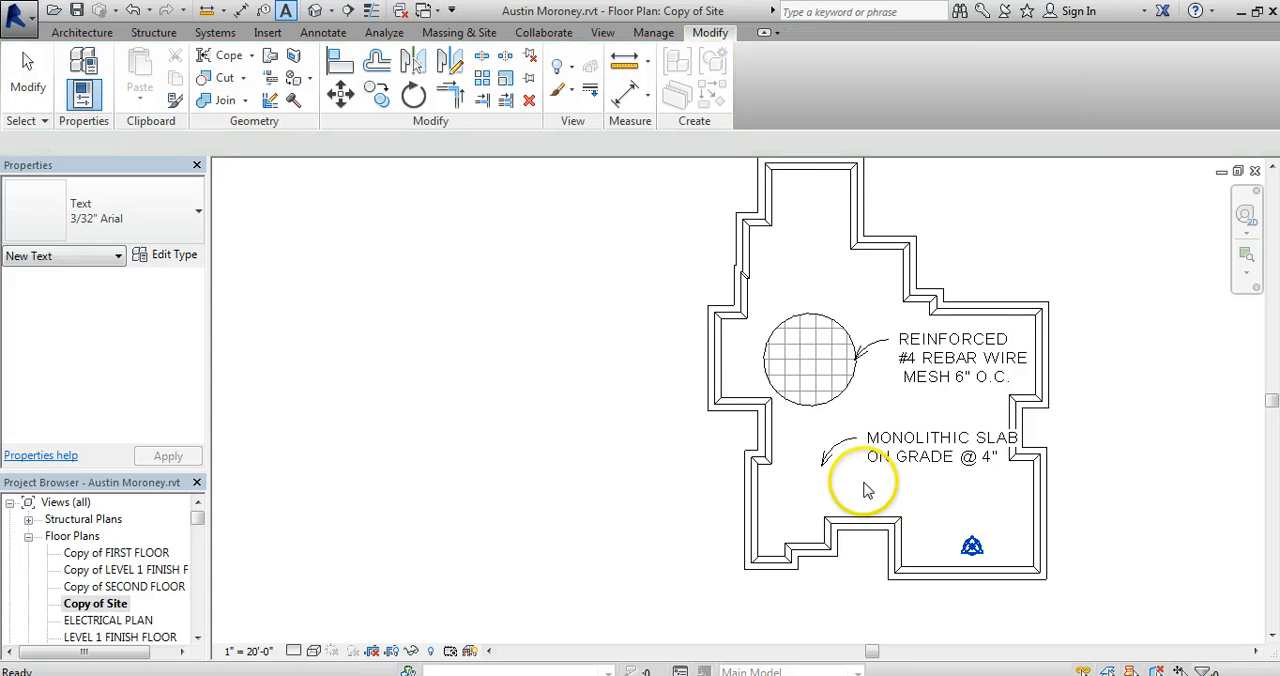
Move the monolithic slab note slightly left so its text clears the right foundation wall.
click(857, 466)
drag(857, 466, 851, 473)
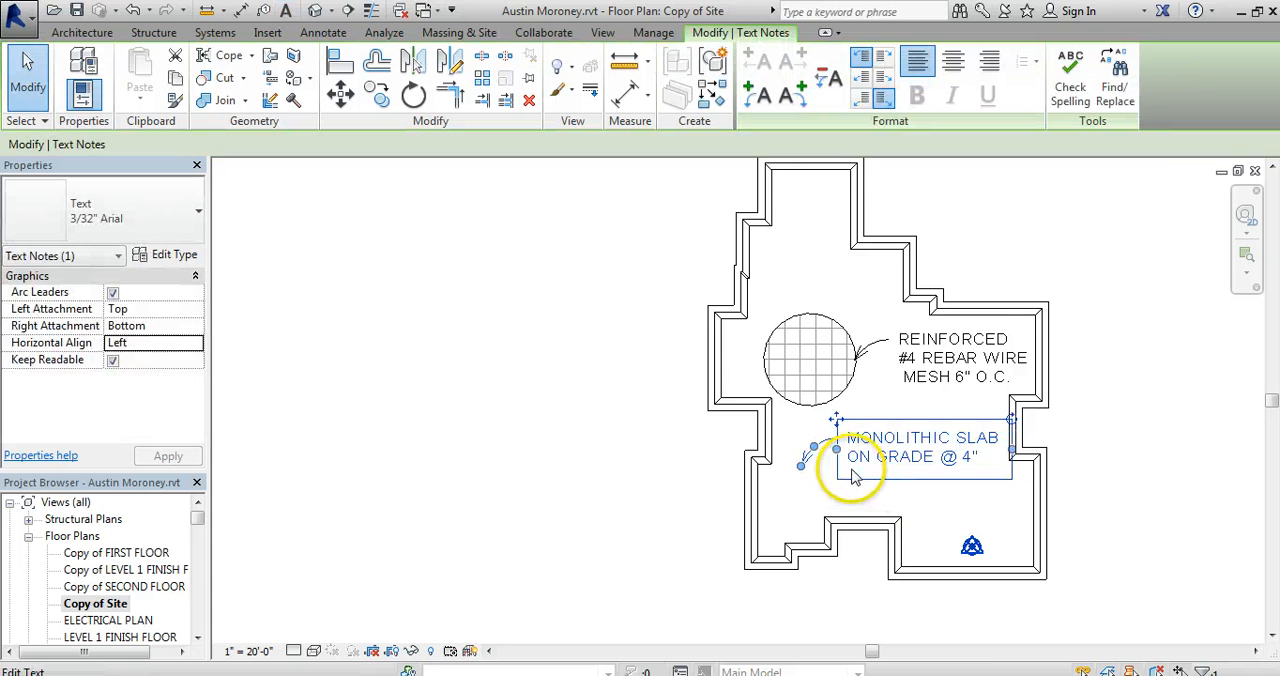
click(879, 511)
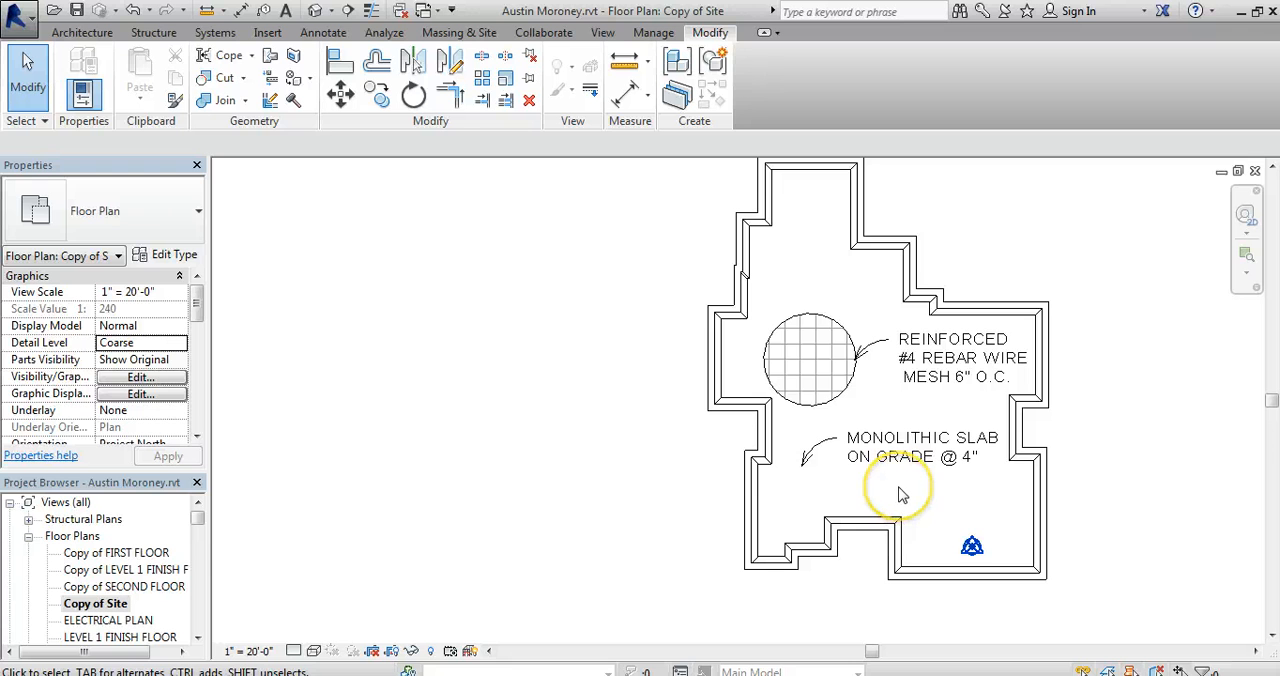
click(838, 271)
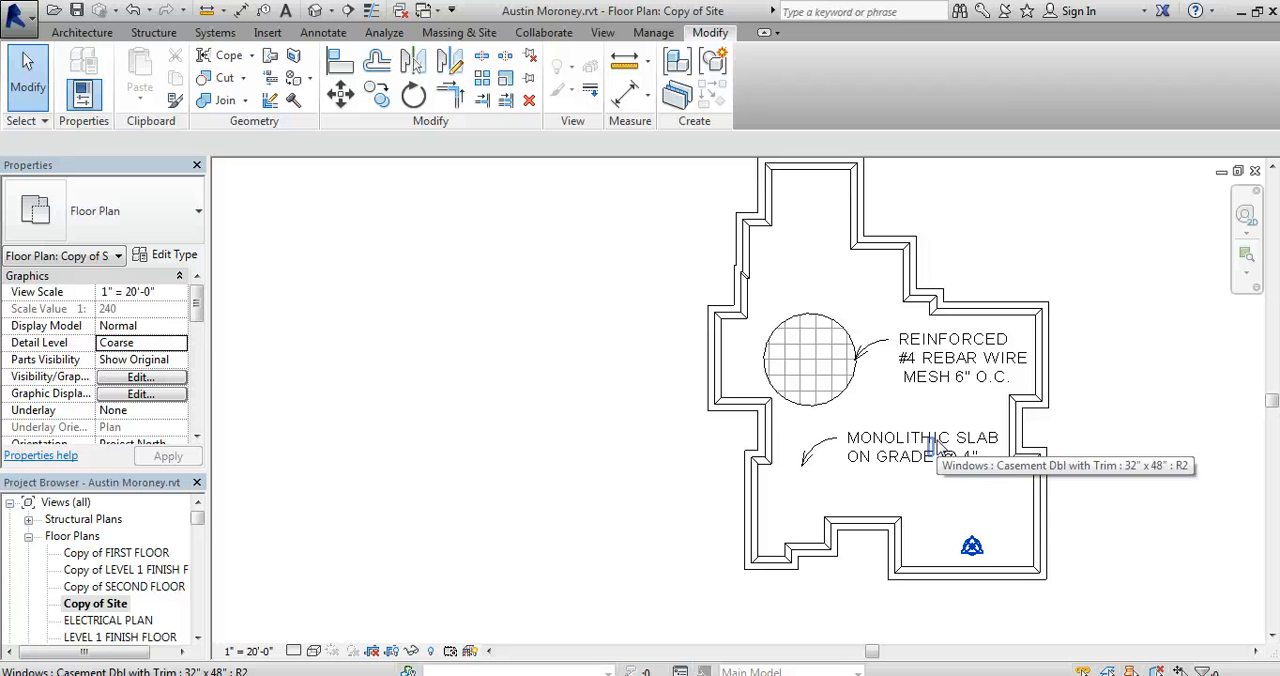
click(831, 433)
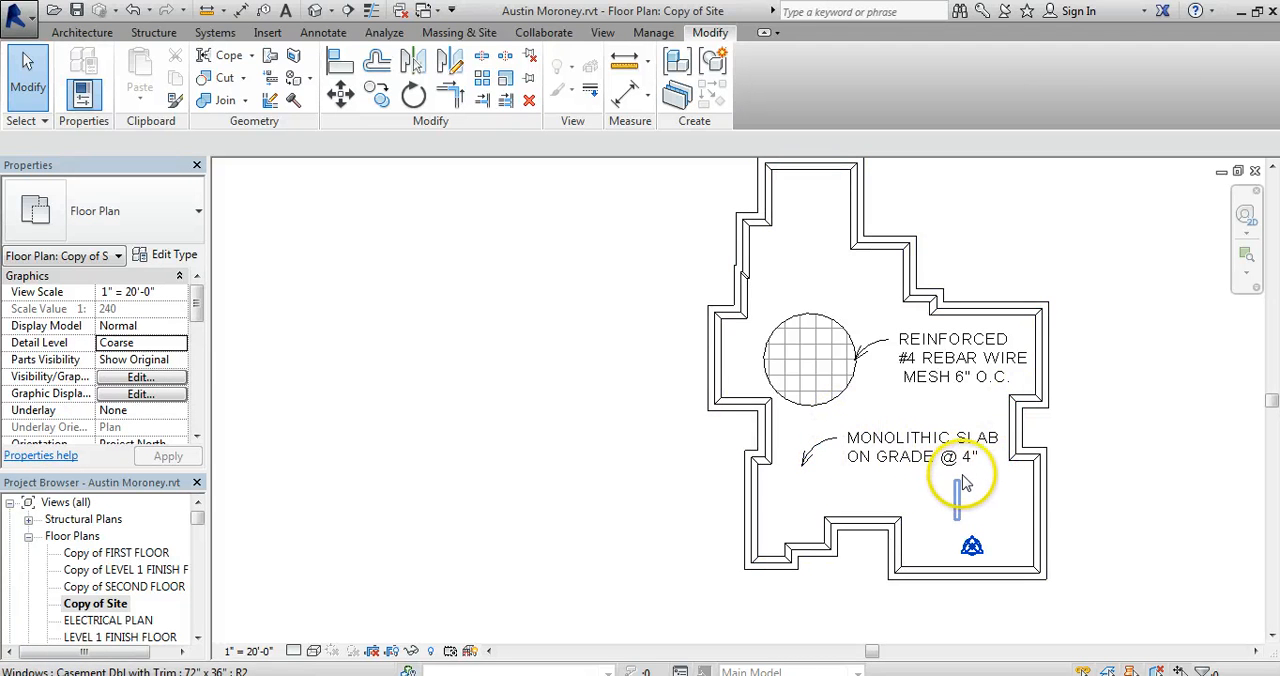
click(424, 603)
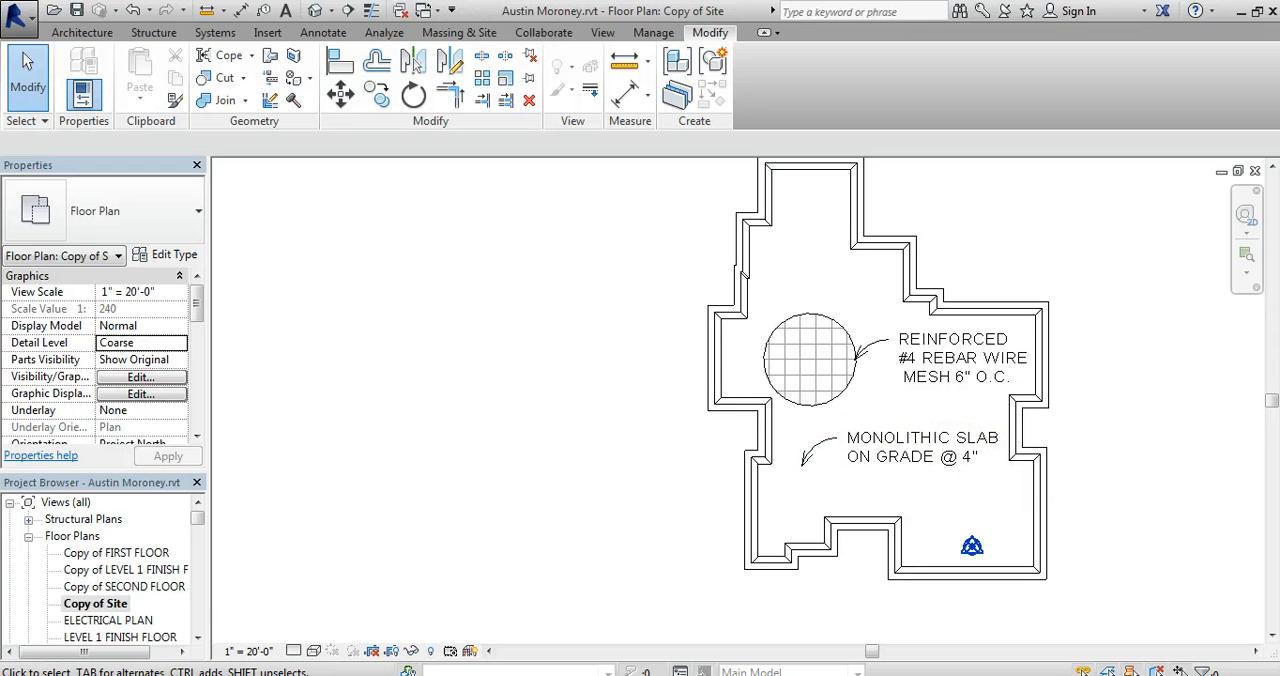